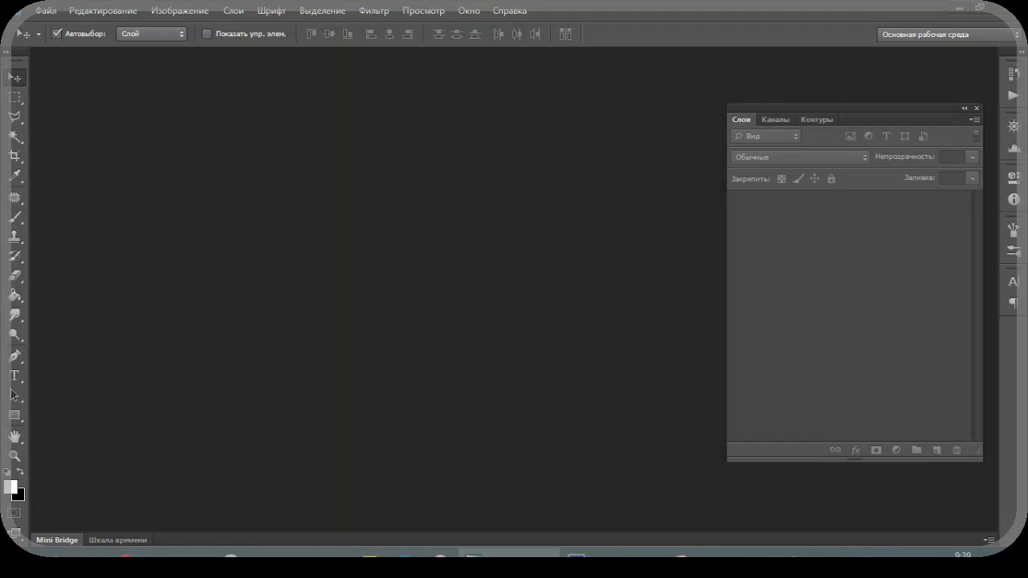
- Open the Desktop portrait JPG of the blonde woman holding a cigarette
{"action": "double_click", "coordinate": [371, 221]}
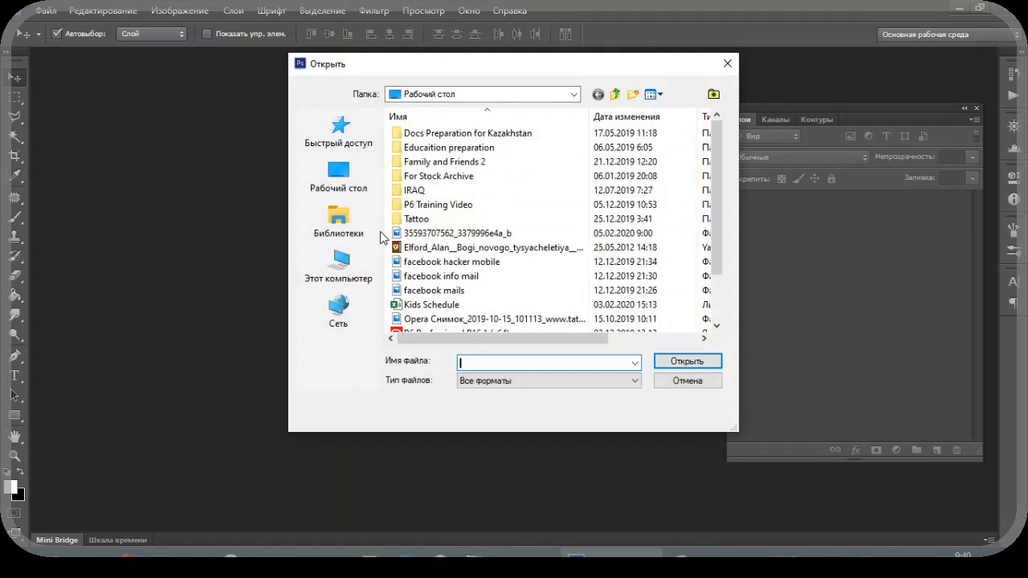
{"action": "double_click", "coordinate": [449, 233]}
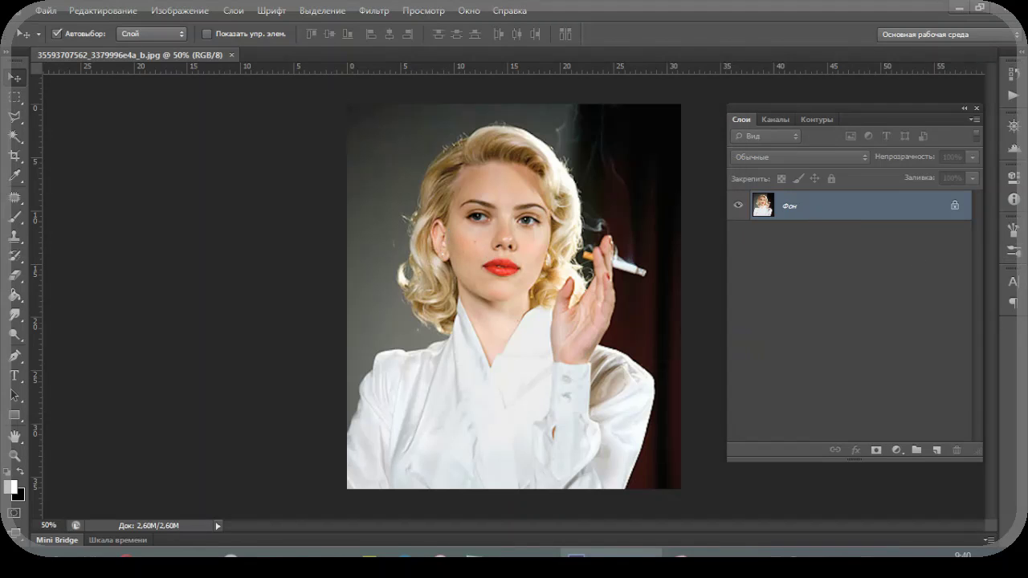
- Duplicate the Фон background layer to create the Фон копия layer above it
{"action": "right_click", "coordinate": [835, 202]}
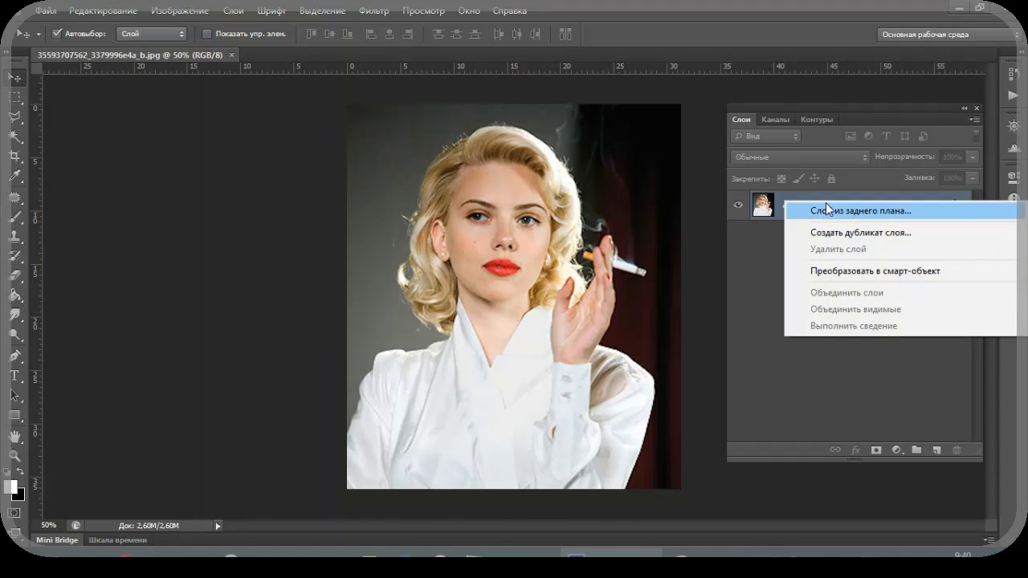
{"action": "left_click", "coordinate": [894, 232]}
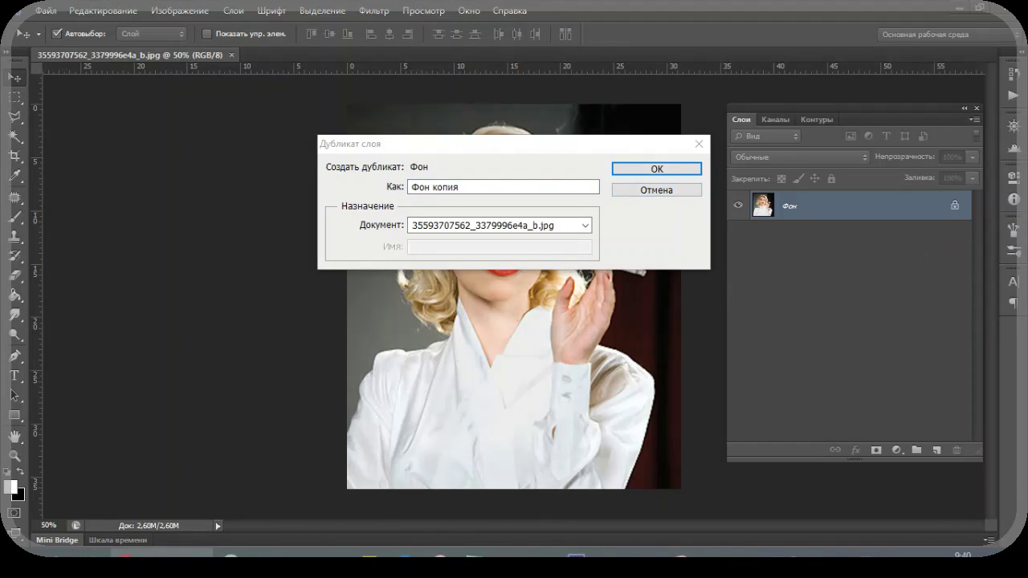
{"action": "left_click", "coordinate": [679, 170]}
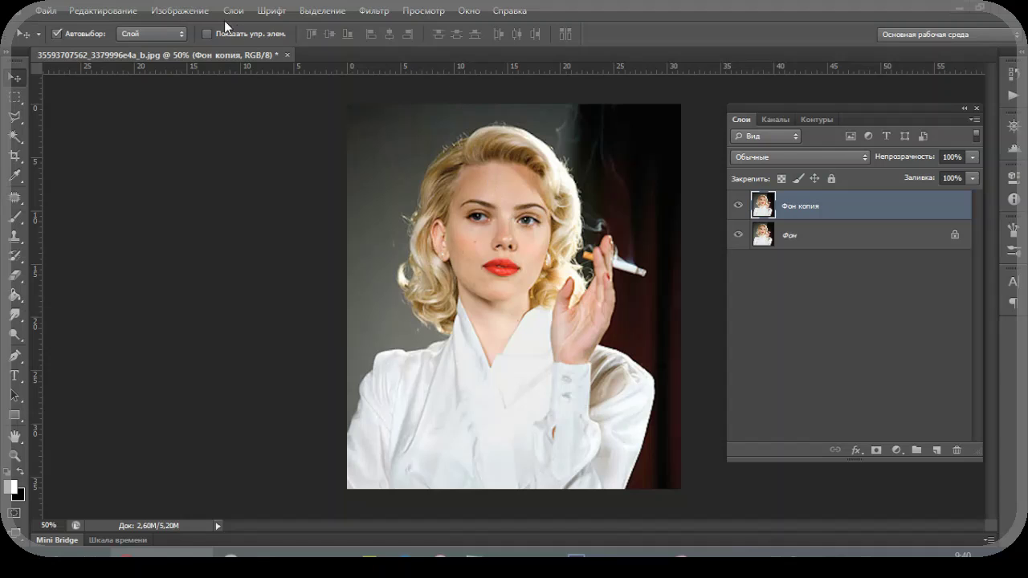
- Invert Фон копия into a negative and convert it to a smart object
{"action": "left_click", "coordinate": [203, 10]}
{"action": "mouse_move", "coordinate": [183, 48]}
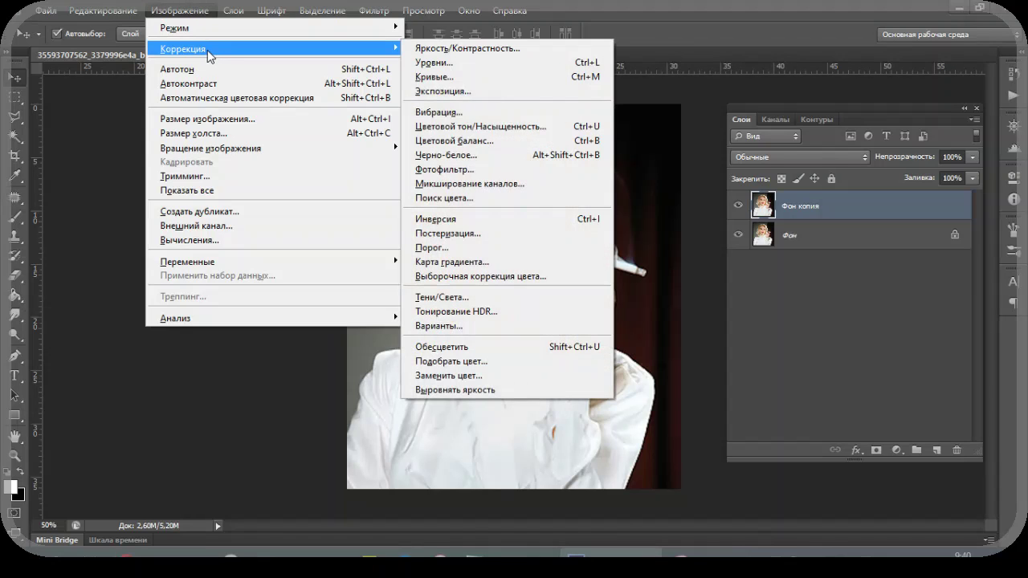
{"action": "left_click", "coordinate": [479, 225]}
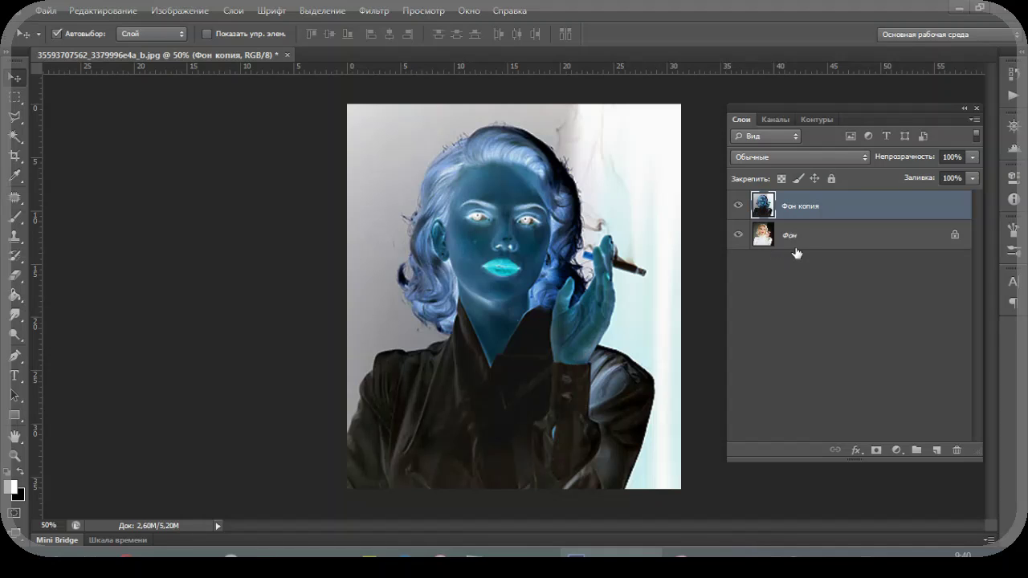
{"action": "key", "text": "ctrl+z"}
{"action": "key", "text": "ctrl+z"}
{"action": "key", "text": "ctrl+z"}
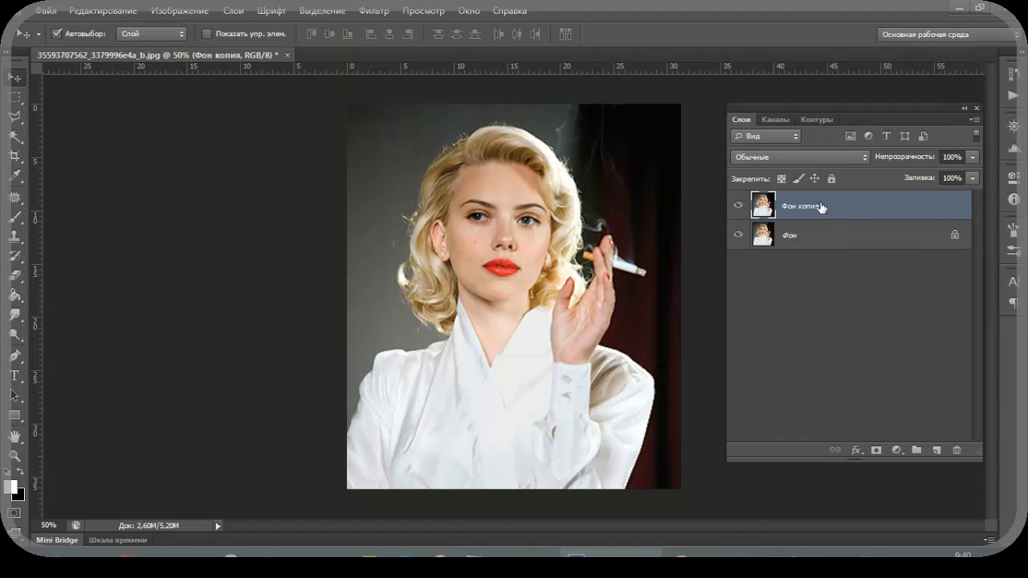
{"action": "key", "text": "ctrl+i"}
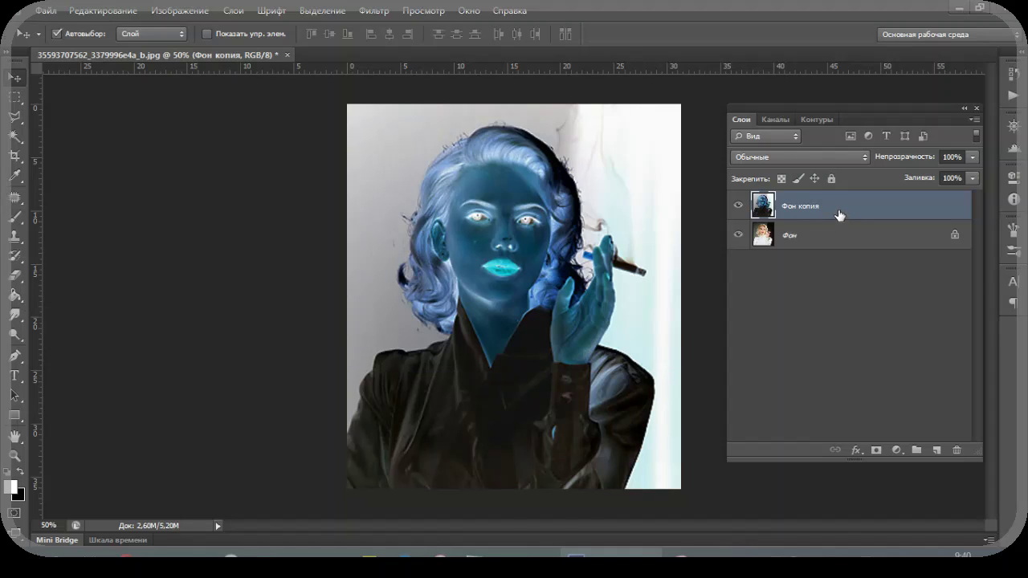
{"action": "right_click", "coordinate": [839, 207]}
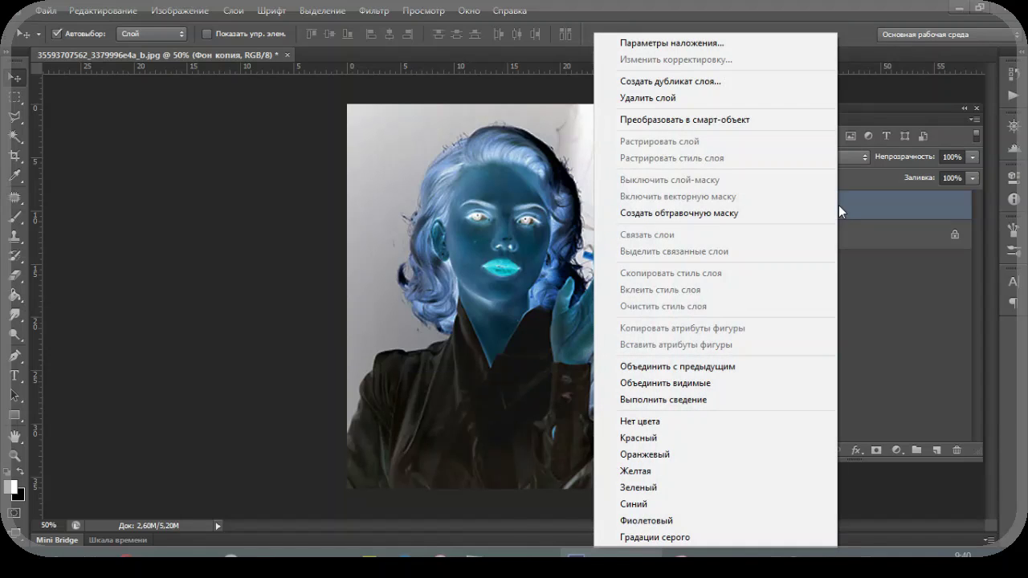
{"action": "left_click", "coordinate": [739, 120]}
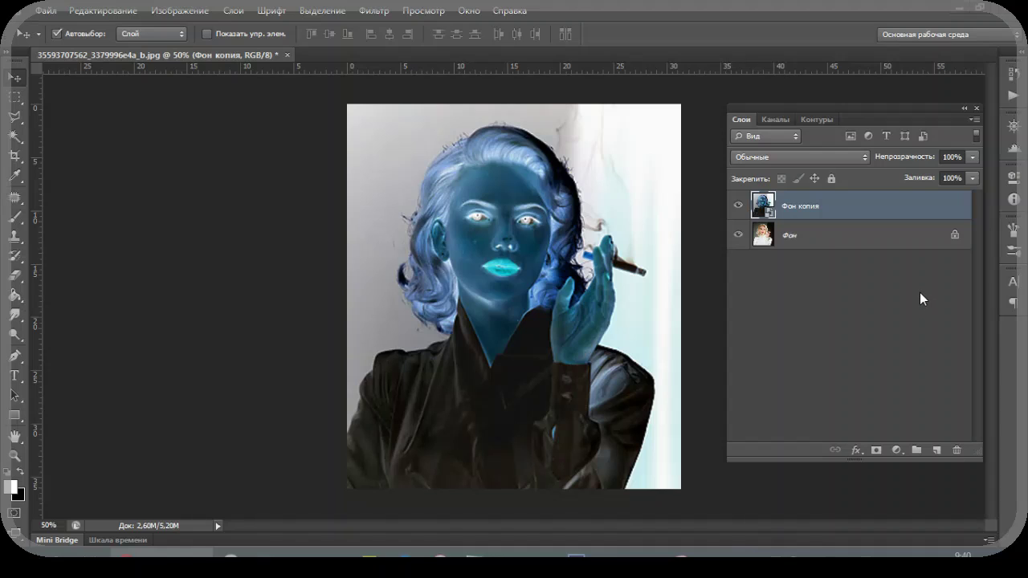
- Apply a Gaussian Blur smart filter with a 40-pixel radius to Фон копия
{"action": "left_click", "coordinate": [375, 12]}
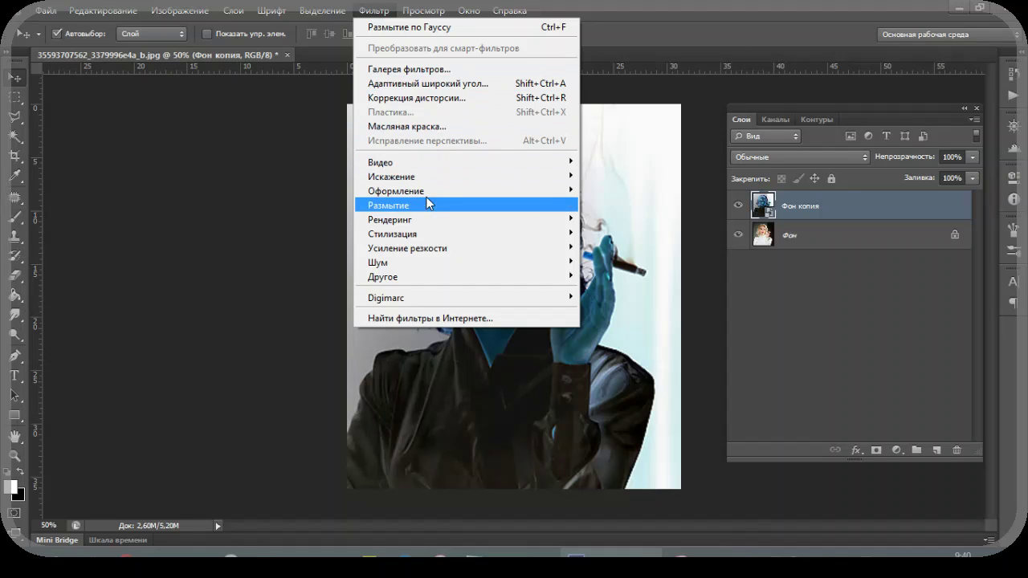
{"action": "mouse_move", "coordinate": [466, 205]}
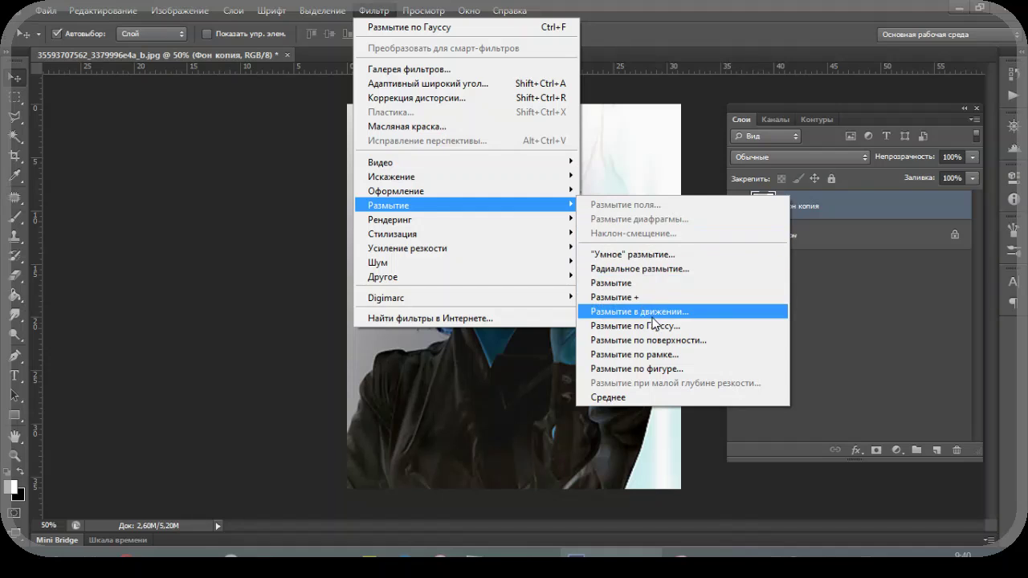
{"action": "left_click", "coordinate": [656, 327]}
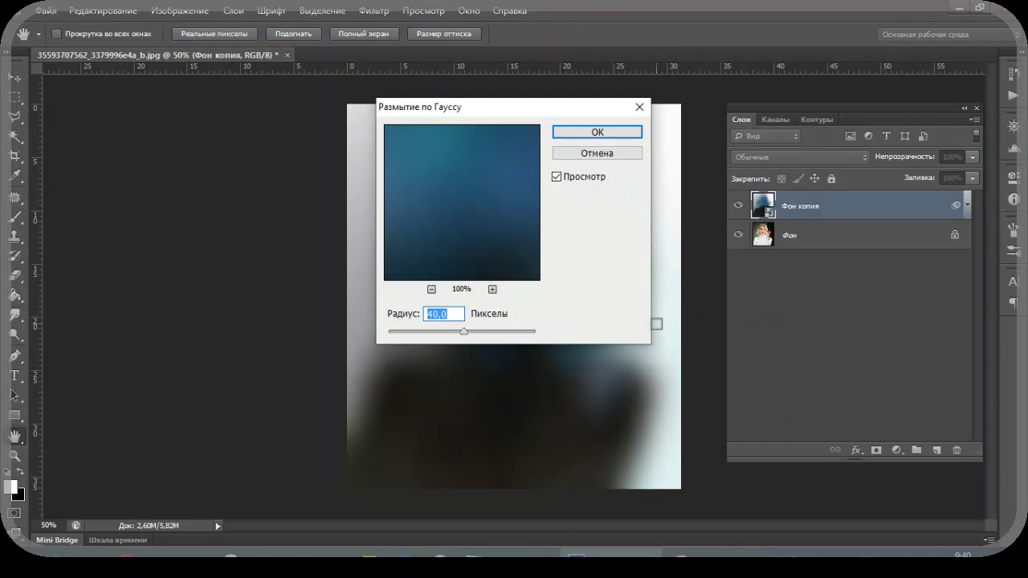
{"action": "type", "text": "40"}
{"action": "left_click", "coordinate": [573, 135]}
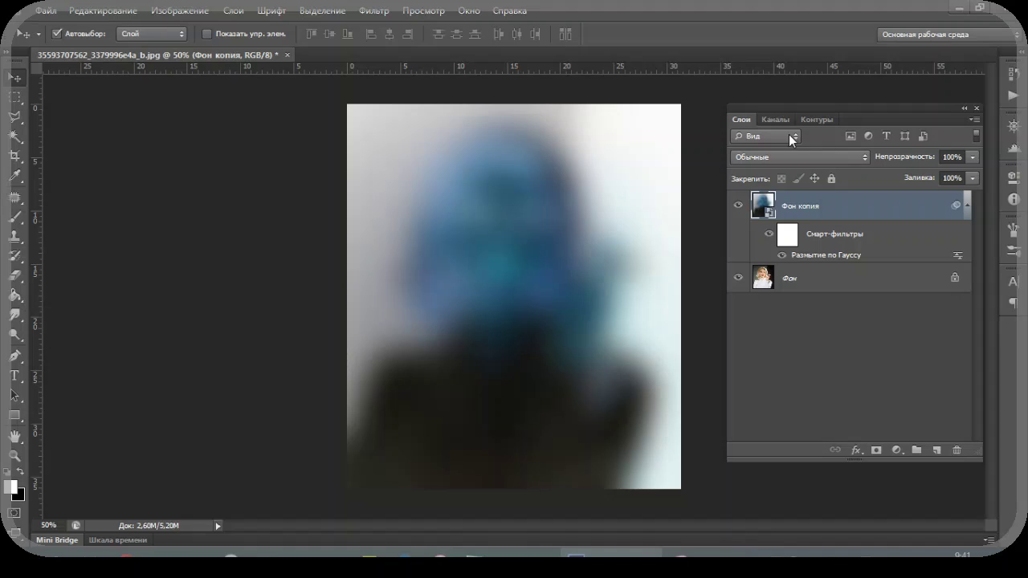
- Set the blurred copy layer's blend mode to Color Dodge (Осветление основы)
{"action": "left_click", "coordinate": [807, 154]}
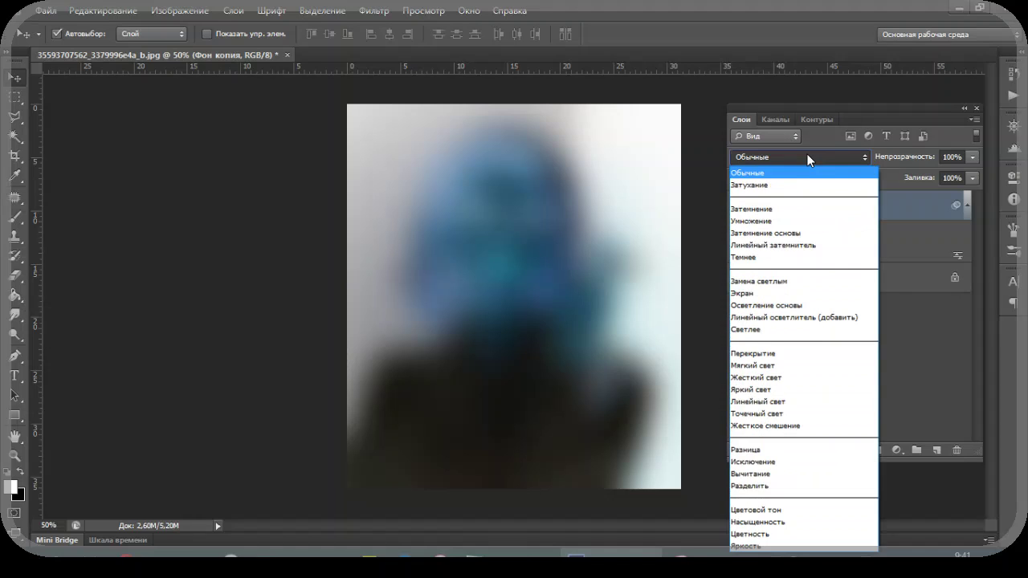
{"action": "left_click", "coordinate": [796, 306]}
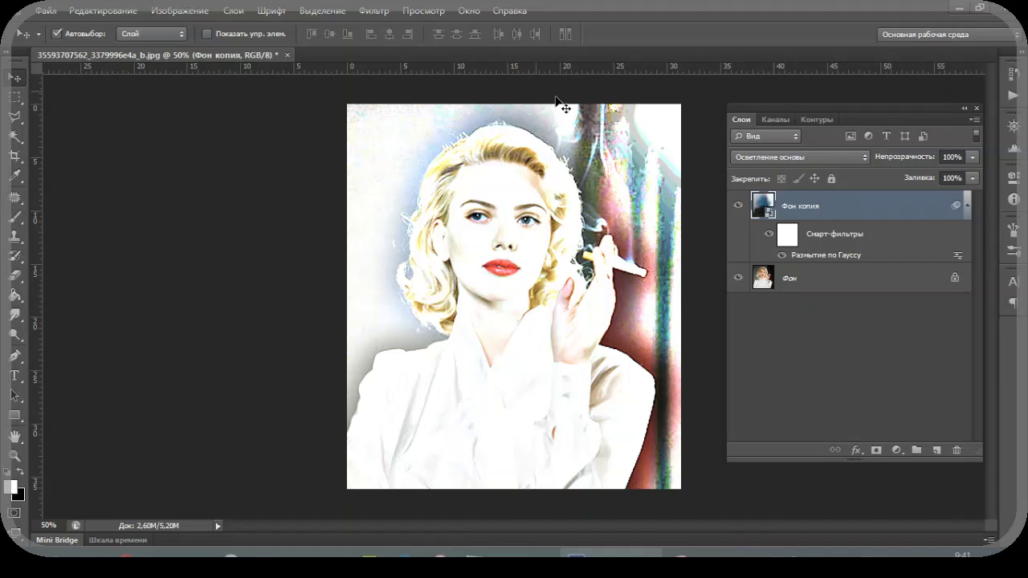
{"action": "left_click", "coordinate": [249, 13]}
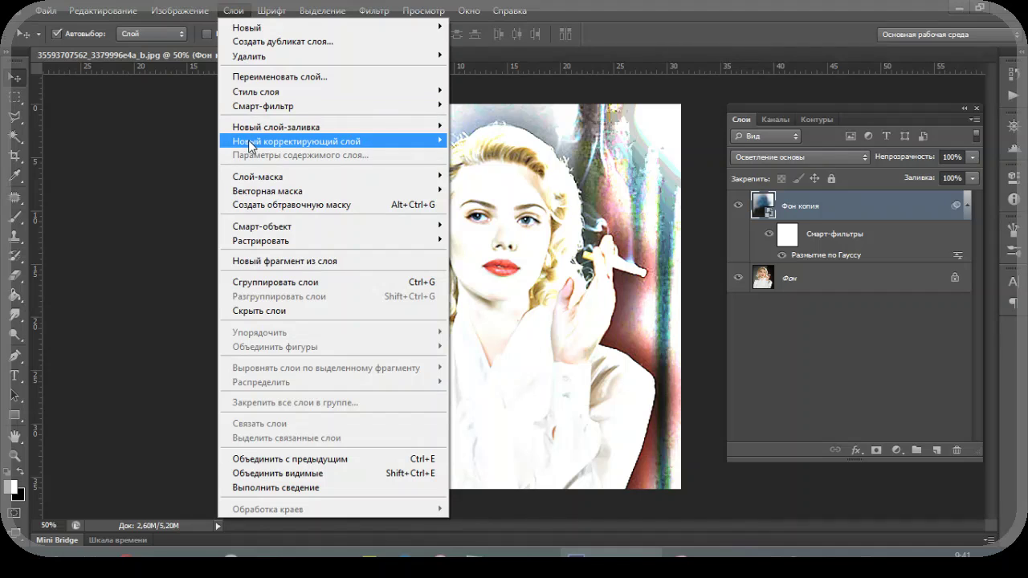
- Add a Levels adjustment layer with black input 58 and midtones 0.38
{"action": "mouse_move", "coordinate": [296, 142]}
{"action": "left_click", "coordinate": [544, 158]}
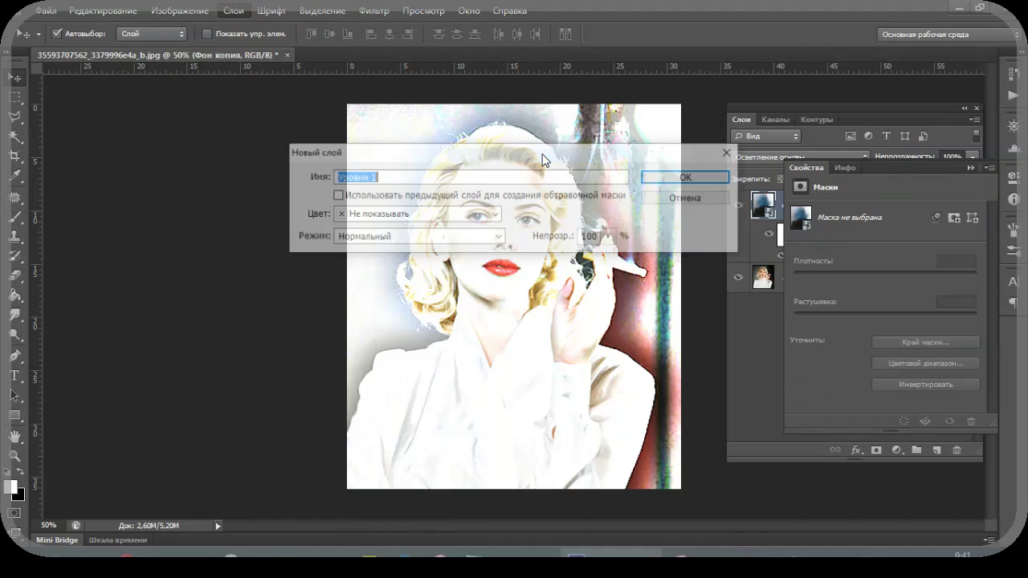
{"action": "left_click", "coordinate": [711, 178]}
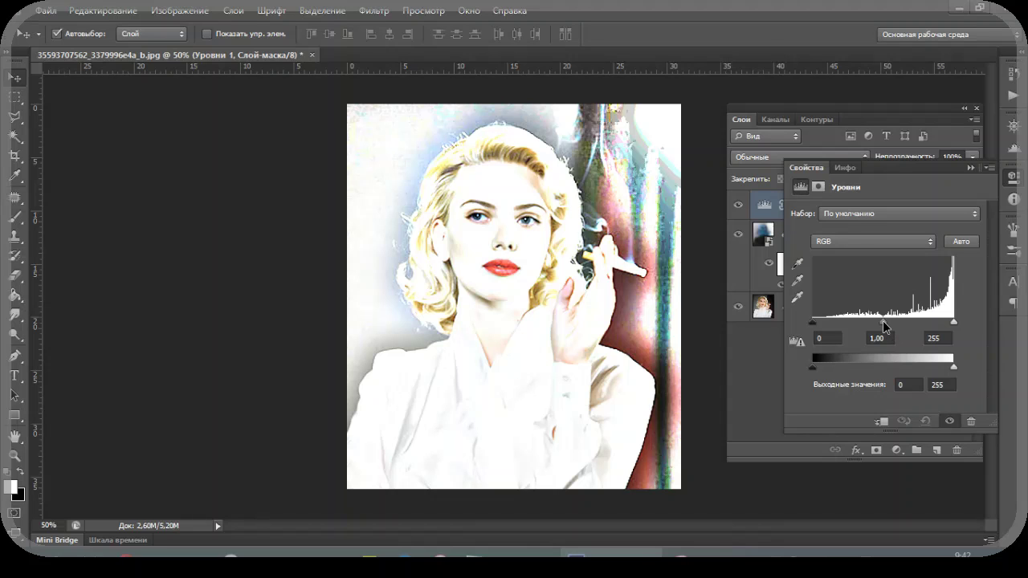
{"action": "left_click_drag", "start_coordinate": [883, 322], "coordinate": [906, 323]}
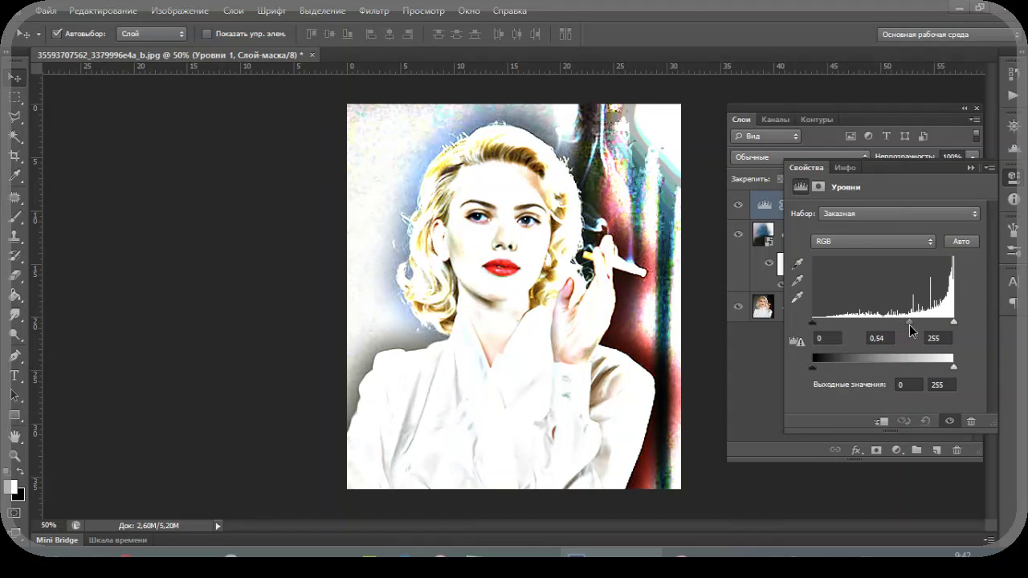
{"action": "left_click_drag", "start_coordinate": [812, 323], "coordinate": [844, 322]}
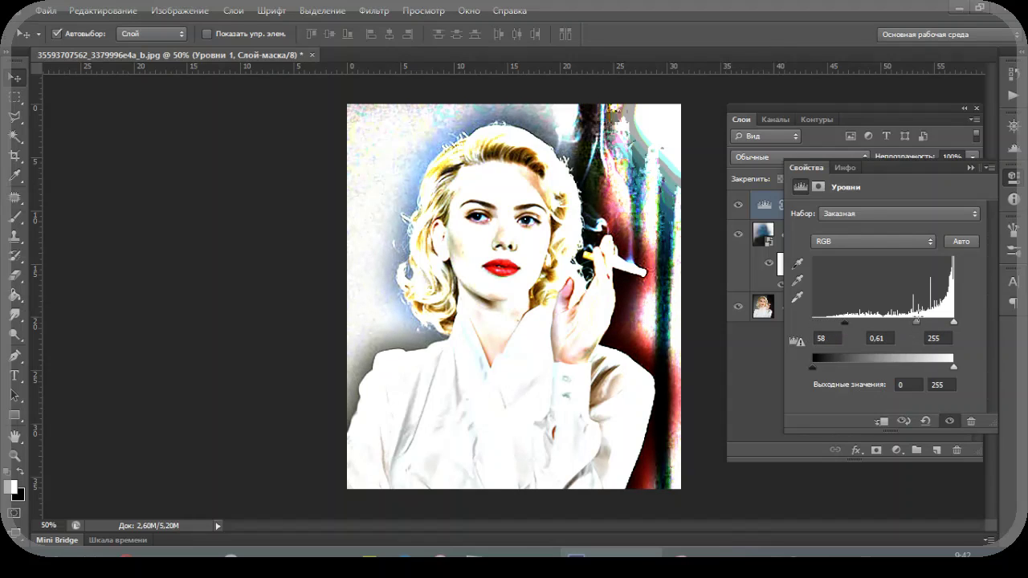
{"action": "left_click_drag", "start_coordinate": [916, 322], "coordinate": [928, 323]}
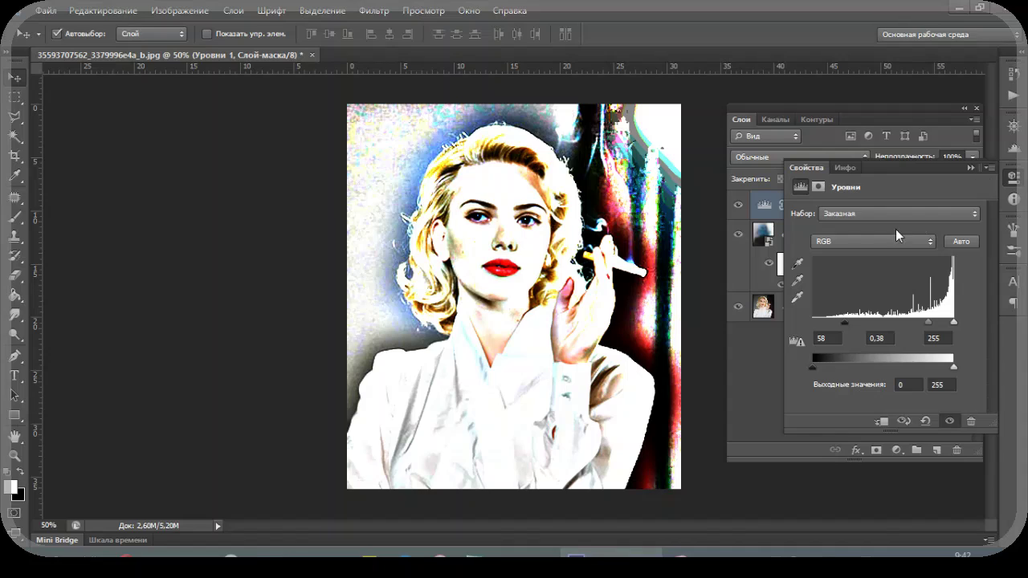
{"action": "left_click", "coordinate": [722, 170]}
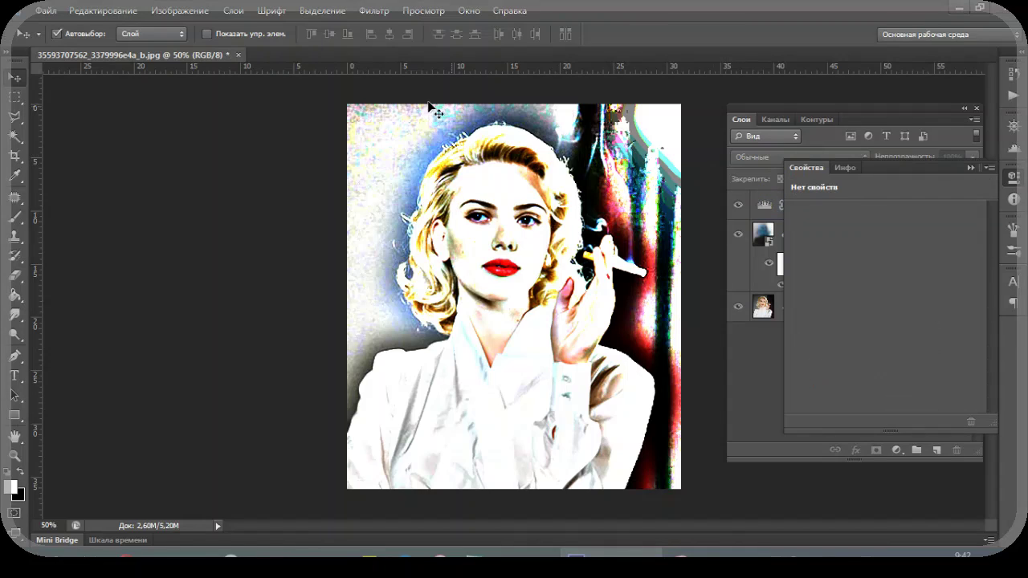
- Add a default Black & White adjustment layer, Черно-белое 1, above the Levels layer
{"action": "left_click", "coordinate": [234, 11]}
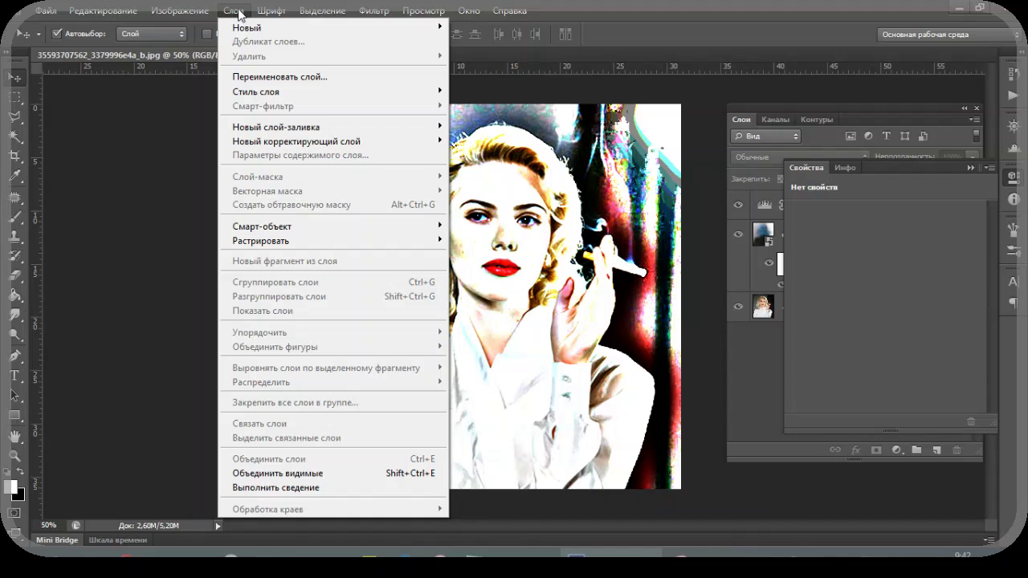
{"action": "mouse_move", "coordinate": [296, 141]}
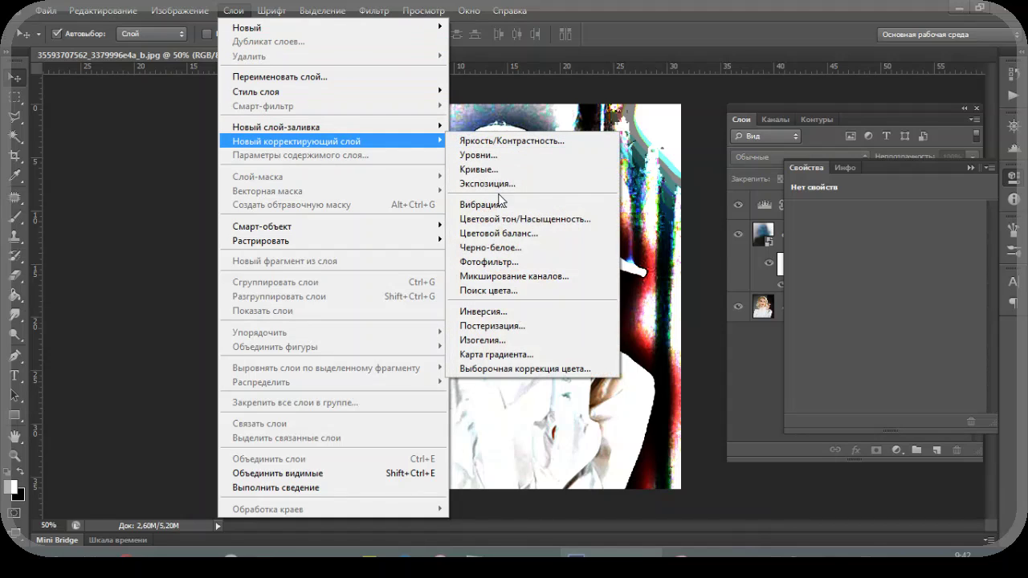
{"action": "left_click", "coordinate": [495, 247]}
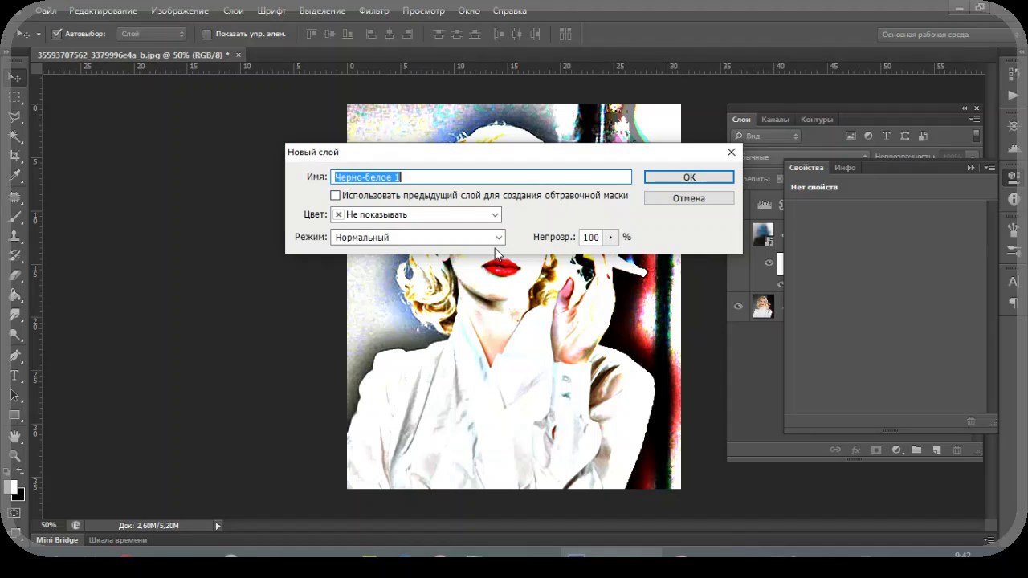
{"action": "left_click", "coordinate": [672, 178]}
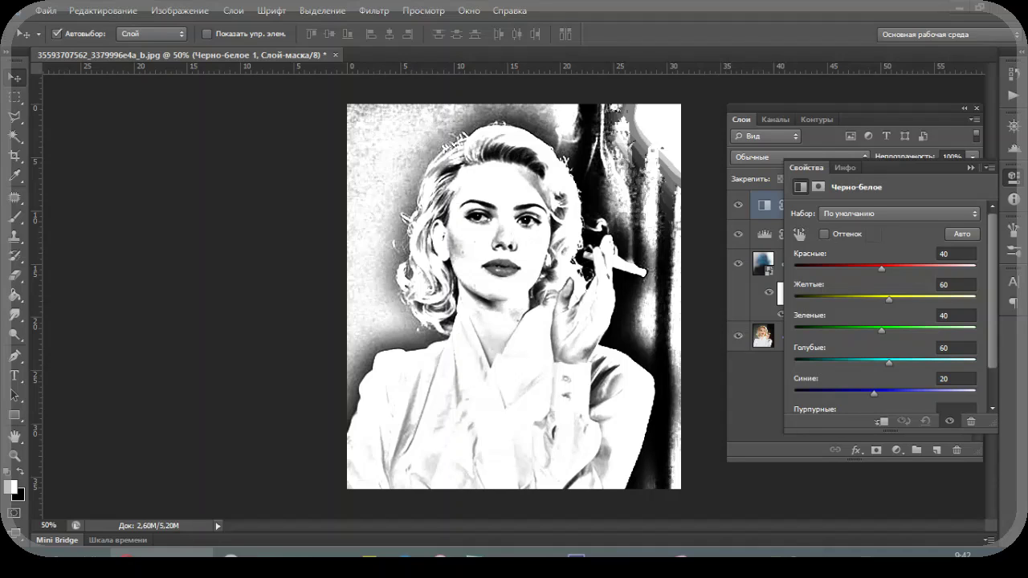
{"action": "left_click", "coordinate": [707, 172]}
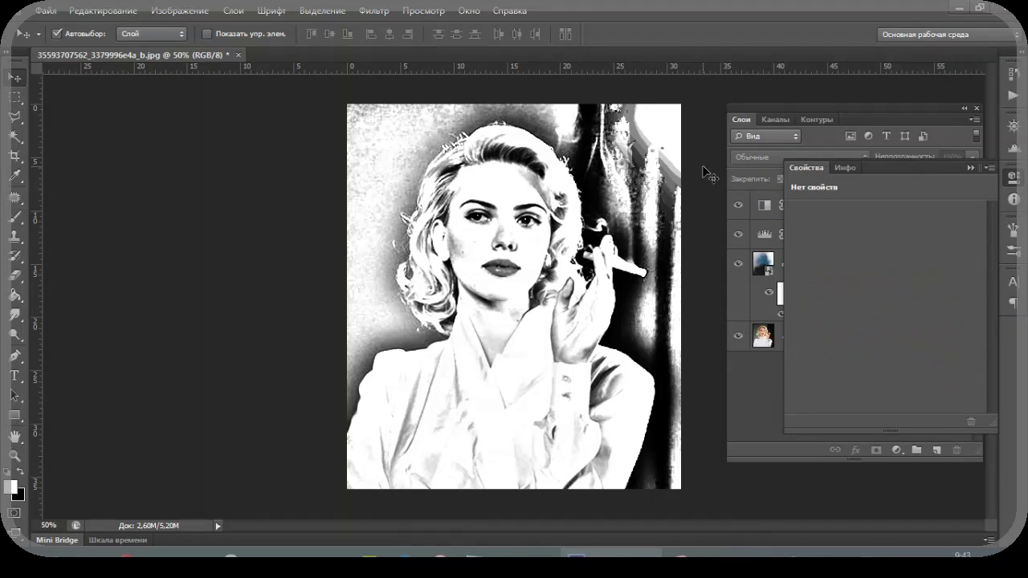
- Copy the whole canvas merged and paste it as the new top layer Слой 1
{"action": "key", "text": "ctrl+a"}
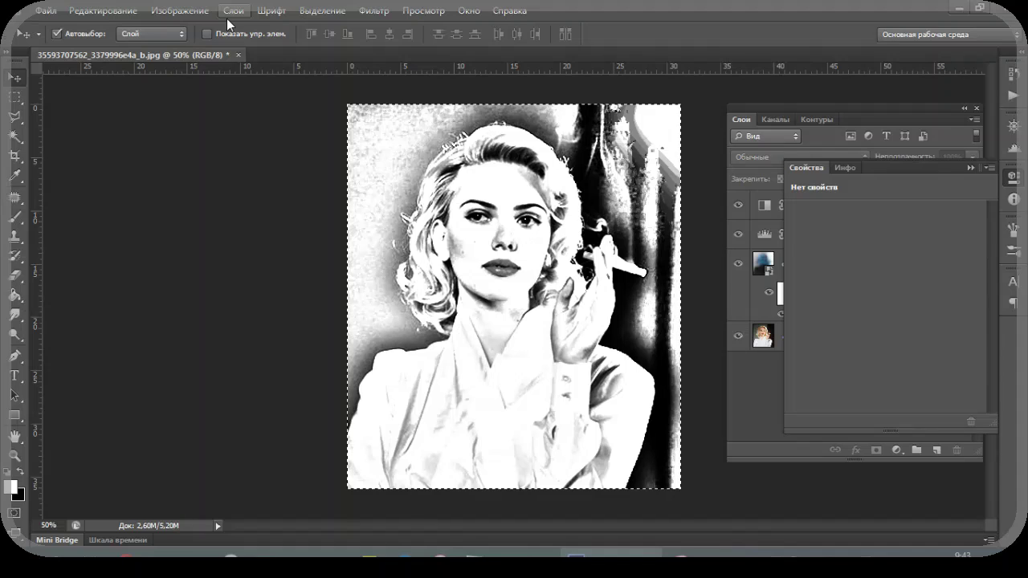
{"action": "left_click", "coordinate": [125, 12]}
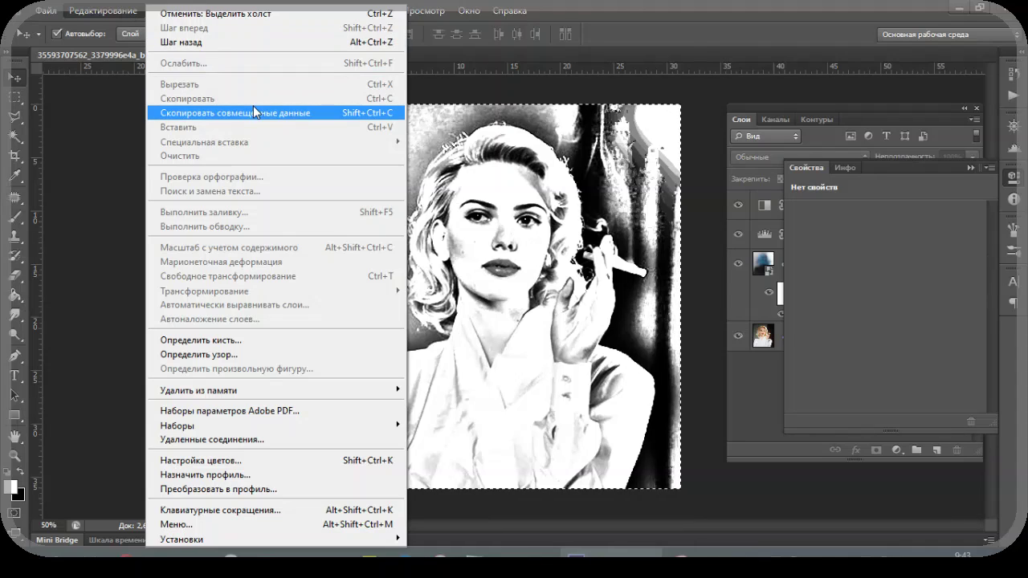
{"action": "left_click", "coordinate": [326, 112]}
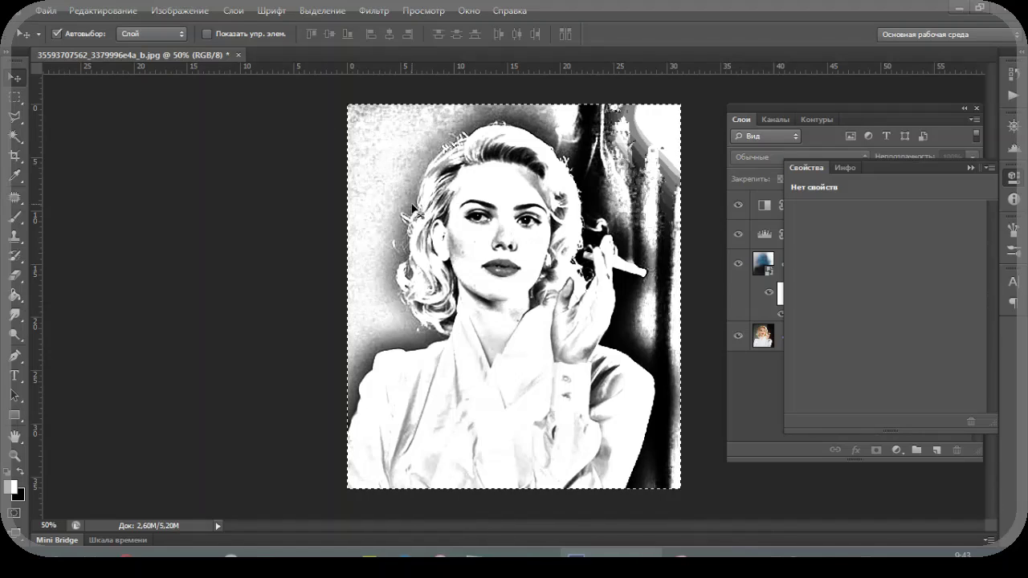
{"action": "key", "text": "ctrl+v"}
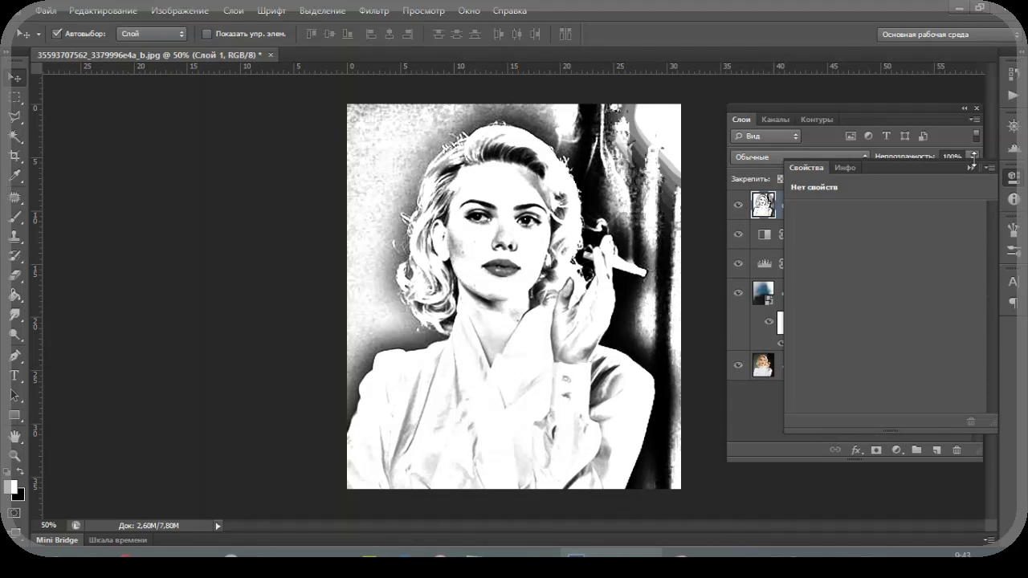
{"action": "left_click", "coordinate": [970, 167]}
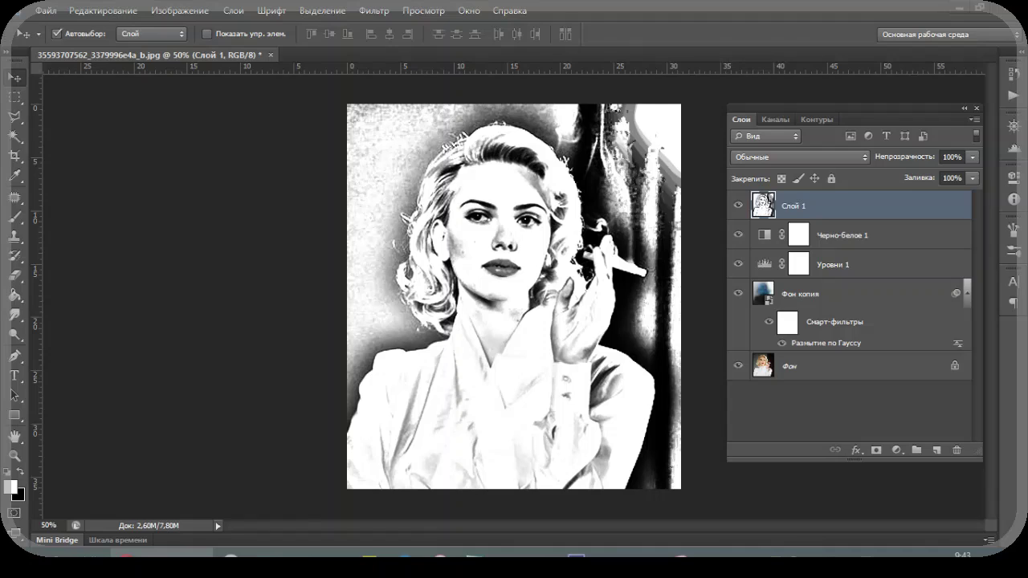
- Apply Glowing Edges to Слой 1 with edge width 1, brightness 20, smoothness 15
{"action": "left_click", "coordinate": [379, 13]}
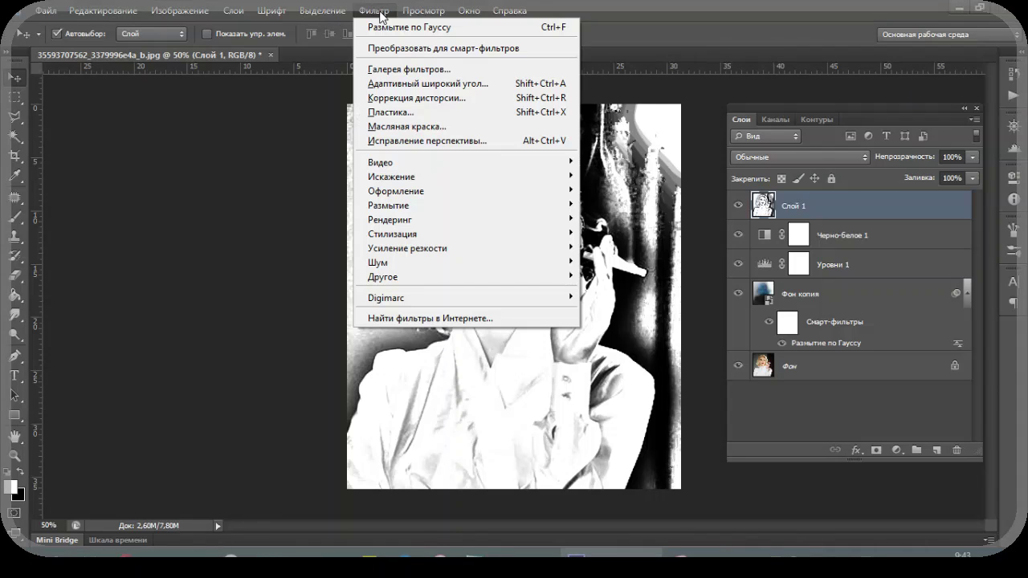
{"action": "left_click", "coordinate": [393, 66]}
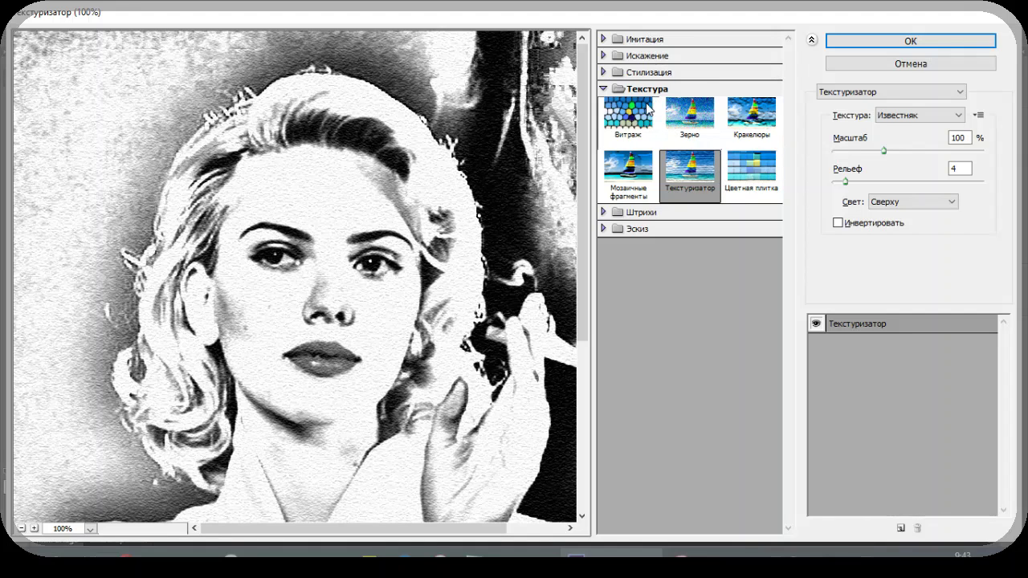
{"action": "left_click", "coordinate": [603, 72]}
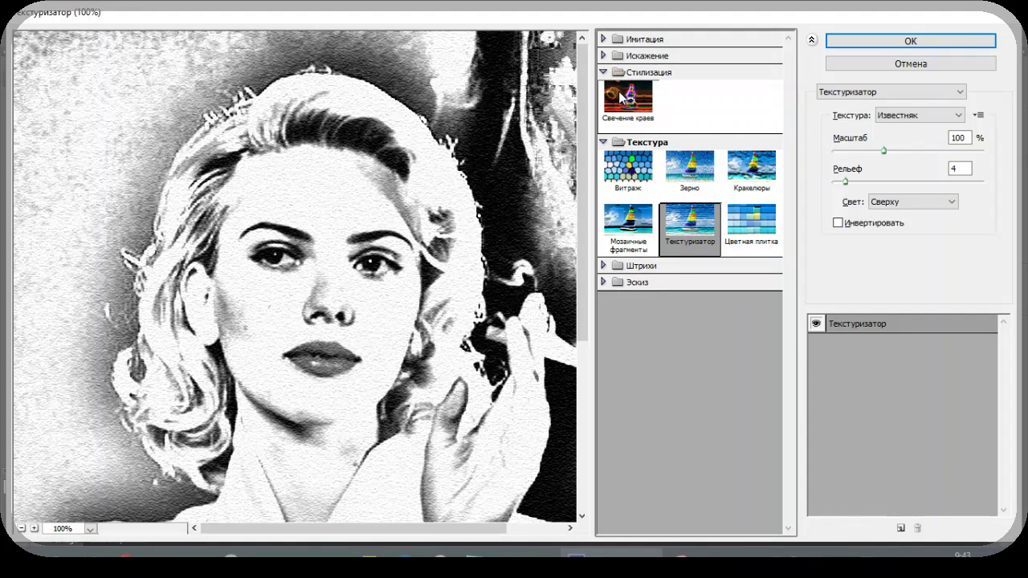
{"action": "left_click", "coordinate": [620, 94]}
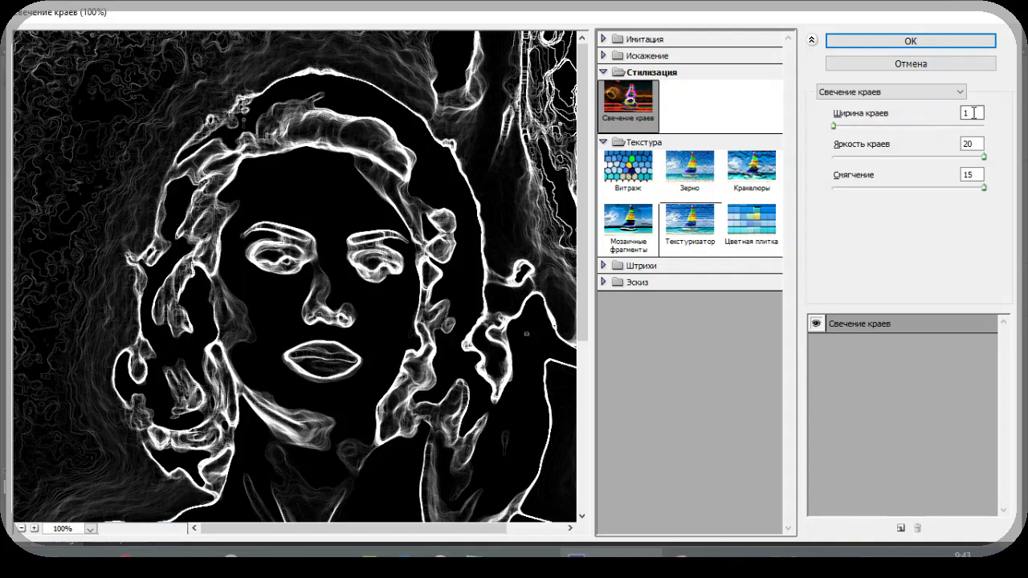
{"action": "double_click", "coordinate": [974, 112]}
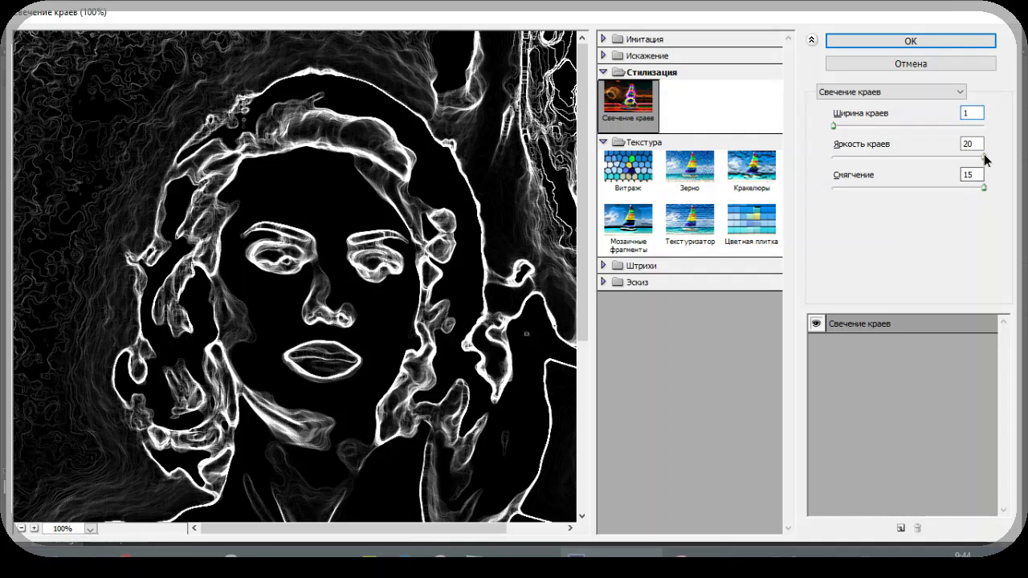
{"action": "left_click_drag", "start_coordinate": [984, 157], "coordinate": [926, 157]}
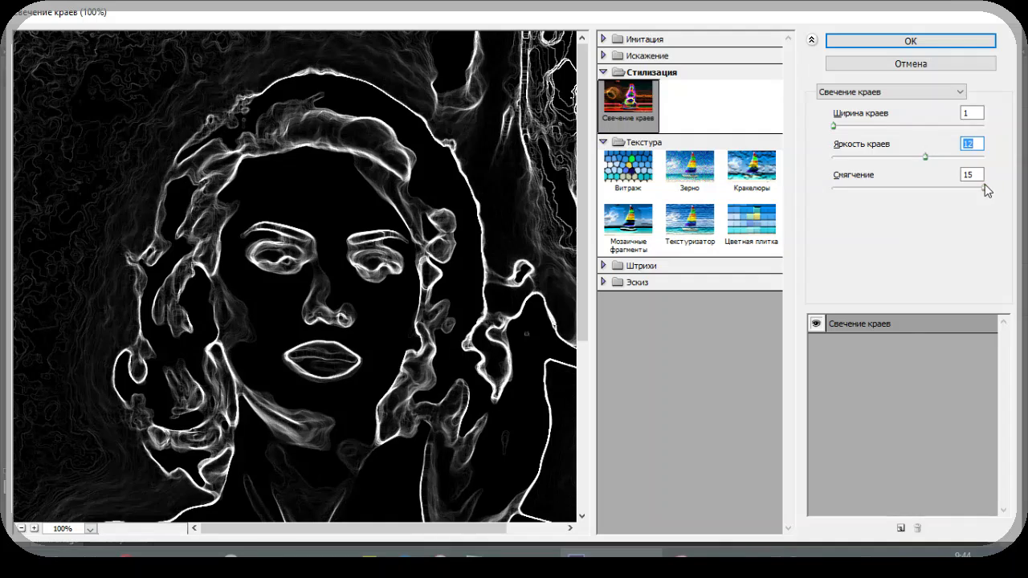
{"action": "mouse_move", "coordinate": [985, 188]}
{"action": "left_mouse_down"}
{"action": "mouse_move", "coordinate": [920, 188]}
{"action": "mouse_move", "coordinate": [1011, 167]}
{"action": "left_mouse_up"}
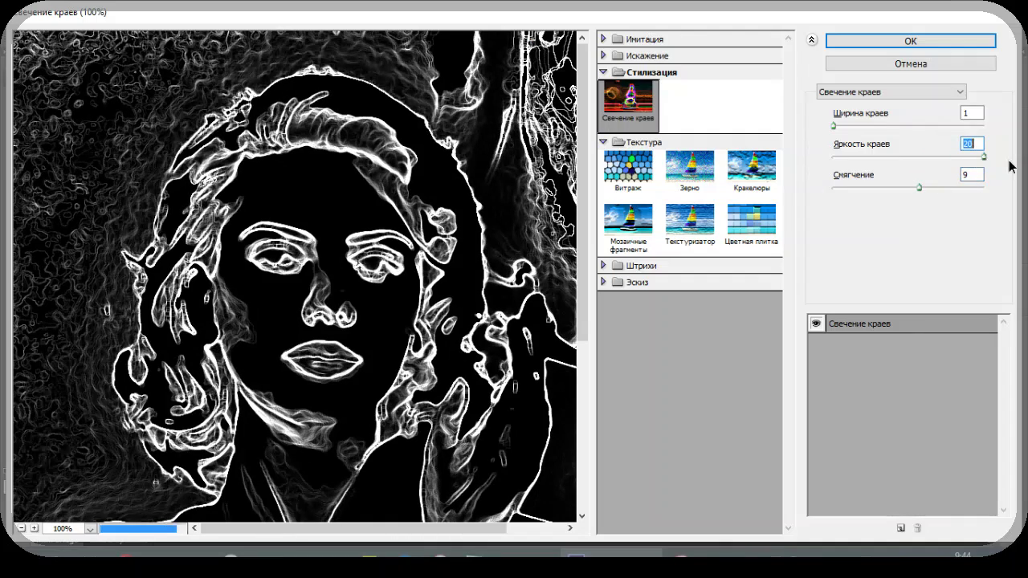
{"action": "left_click_drag", "start_coordinate": [920, 188], "coordinate": [995, 196]}
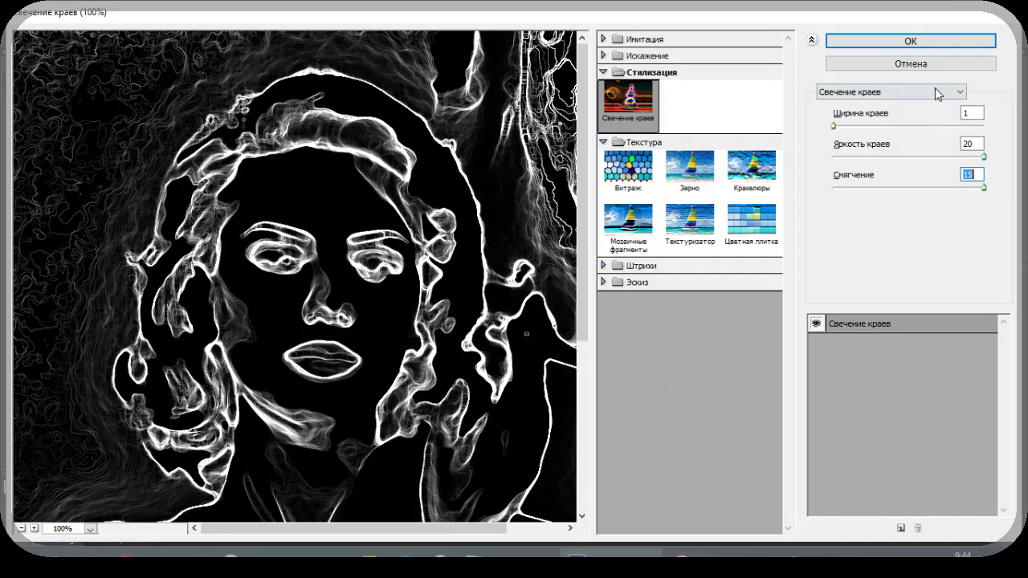
{"action": "left_click", "coordinate": [917, 42]}
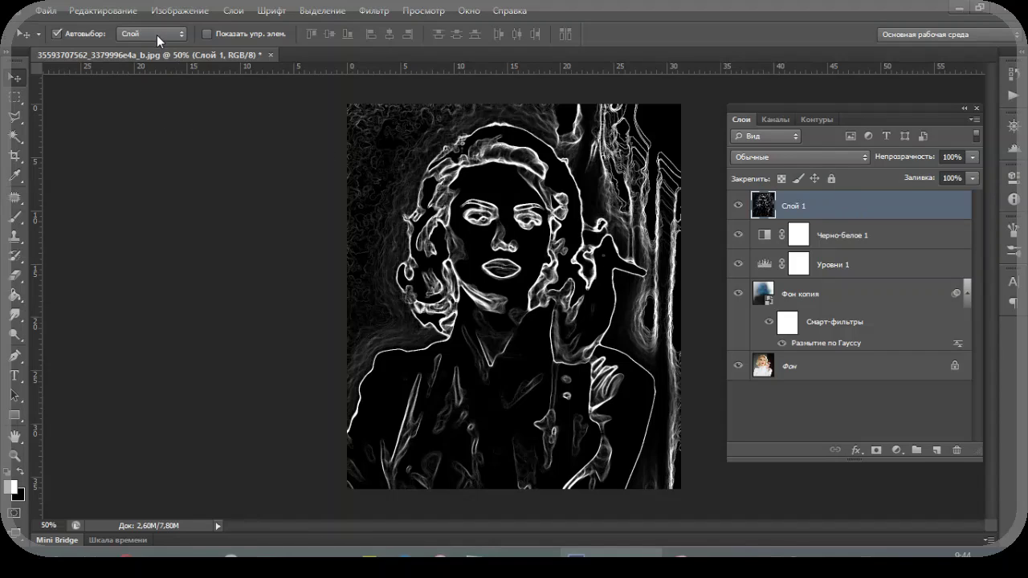
- Invert Слой 1 so the glowing edges become dark sketch lines on white
{"action": "left_click", "coordinate": [172, 11]}
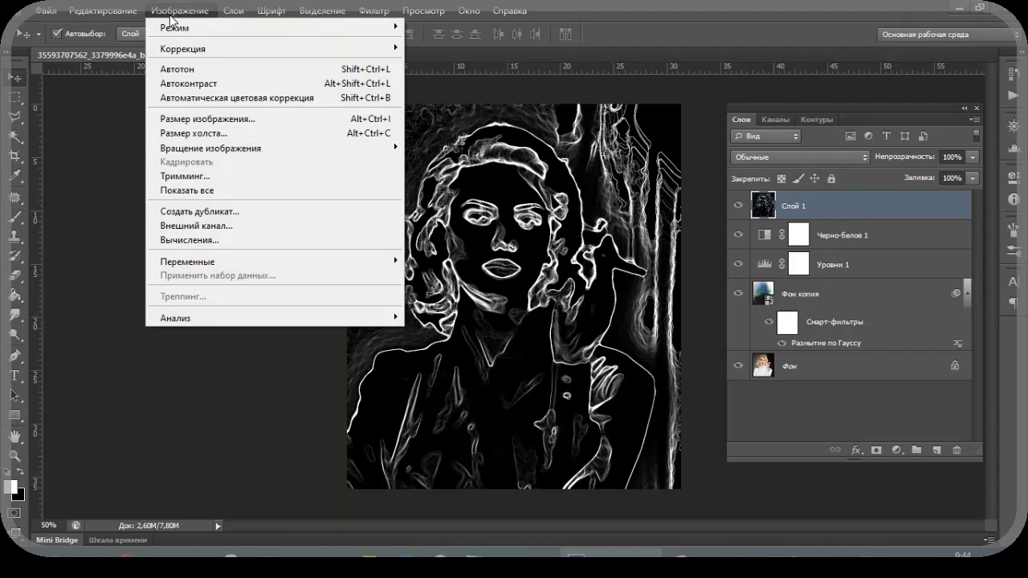
{"action": "mouse_move", "coordinate": [183, 48]}
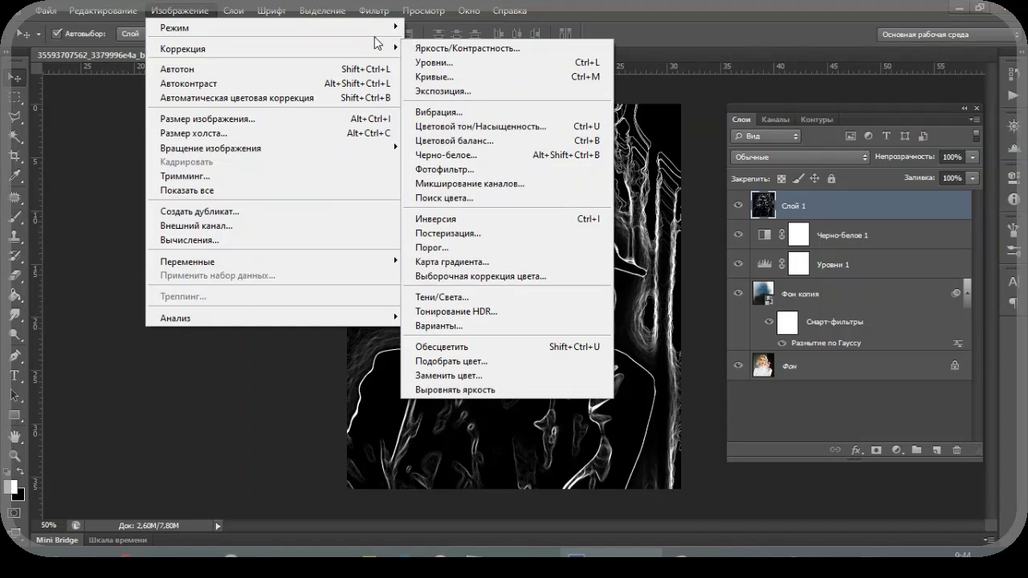
{"action": "left_click", "coordinate": [457, 218]}
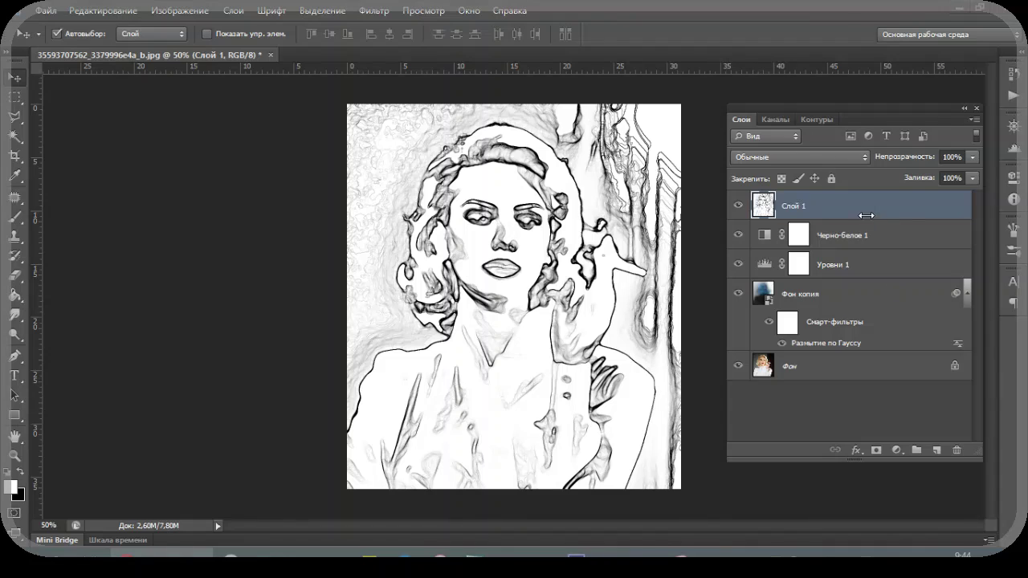
{"action": "key", "text": "ctrl+i"}
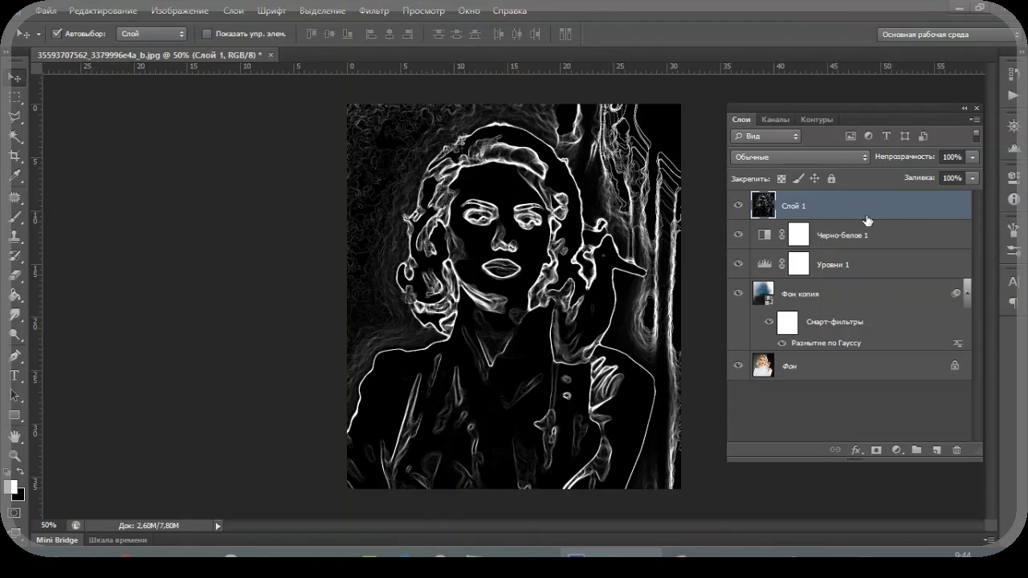
{"action": "key", "text": "ctrl+i"}
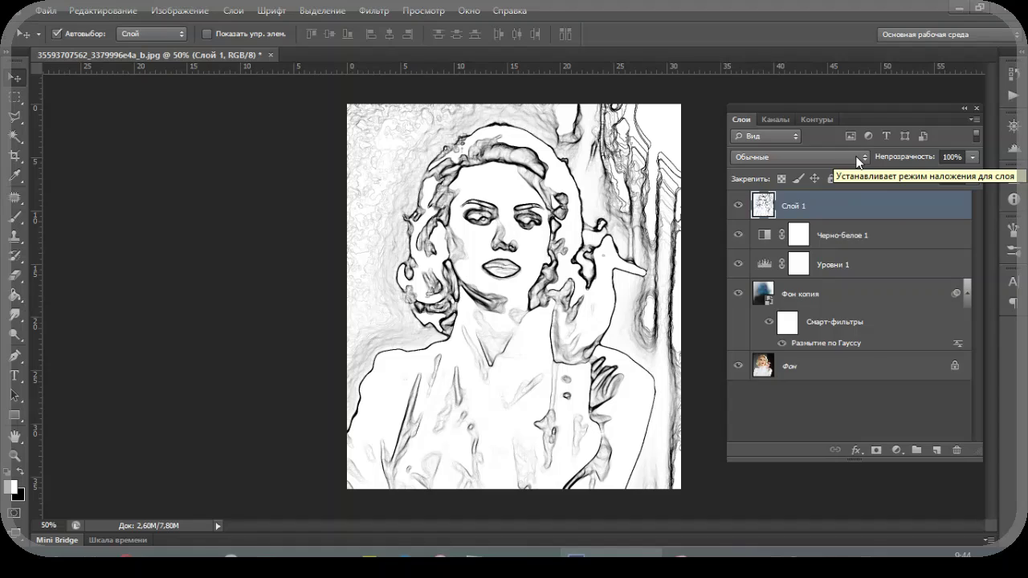
- Set Слой 1 to Multiply blending and adjust its opacity slider to 60%
{"action": "left_click", "coordinate": [856, 157]}
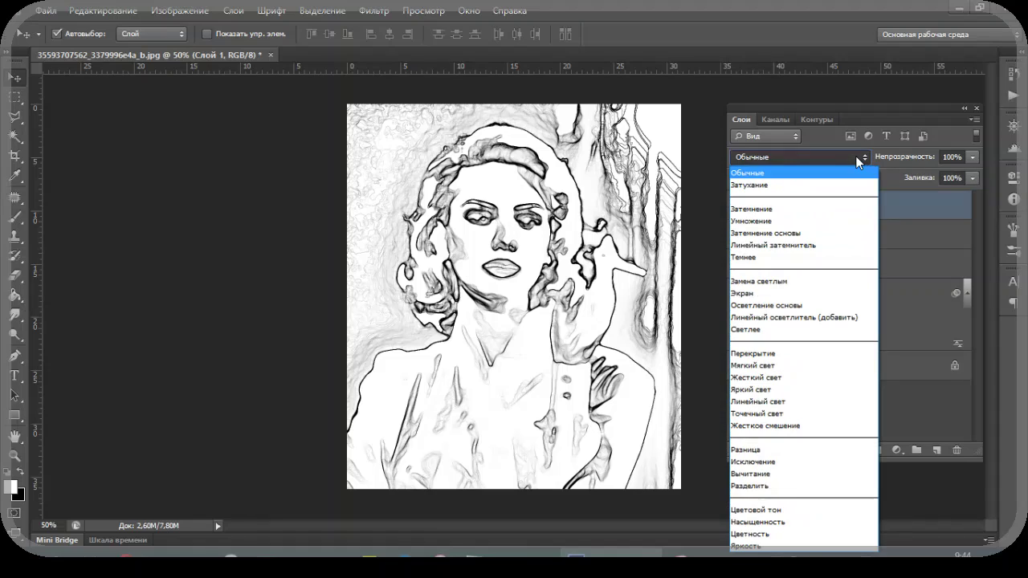
{"action": "left_click", "coordinate": [774, 220]}
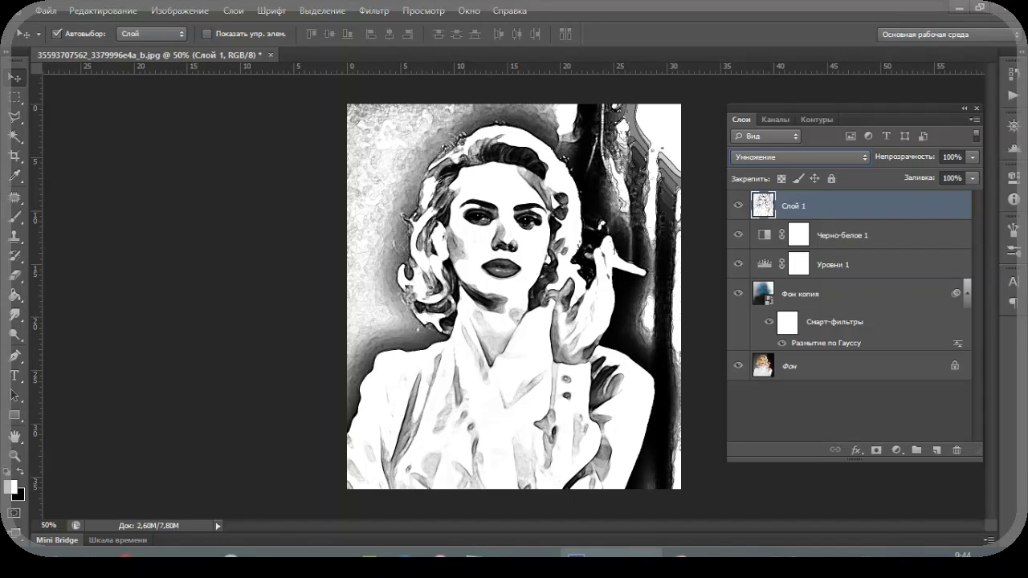
{"action": "left_click", "coordinate": [972, 159]}
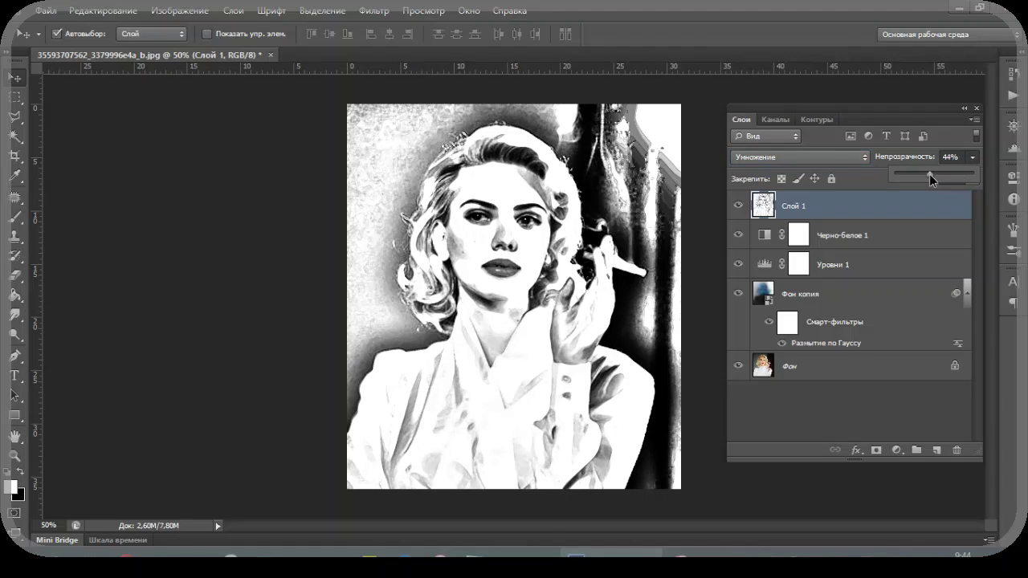
{"action": "left_click_drag", "start_coordinate": [929, 173], "coordinate": [934, 174]}
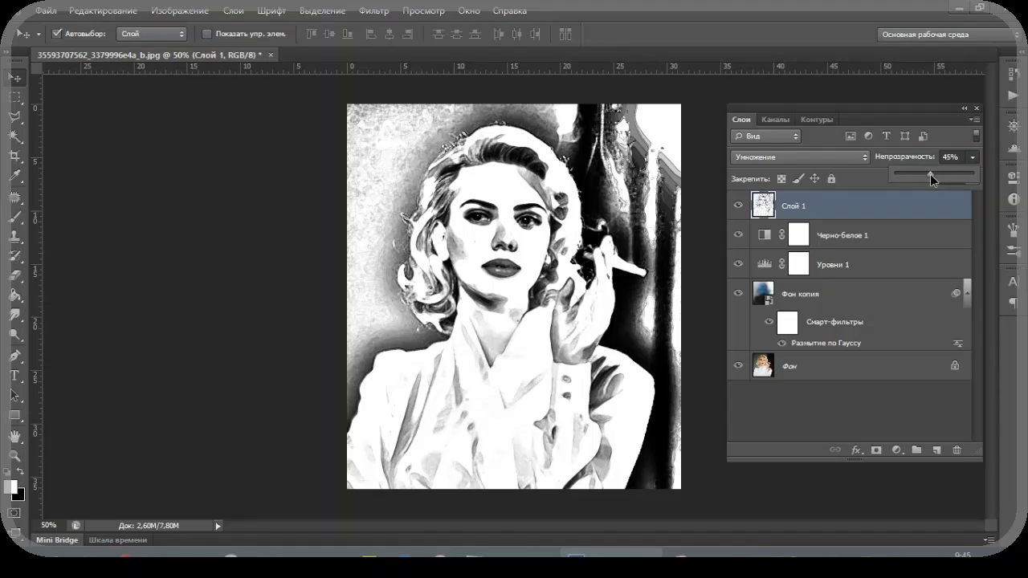
{"action": "mouse_move", "coordinate": [930, 175]}
{"action": "left_mouse_down"}
{"action": "mouse_move", "coordinate": [921, 174]}
{"action": "mouse_move", "coordinate": [940, 174]}
{"action": "left_mouse_up"}
- Add a new top layer Слой 2 and fill it with white using the Paint Bucket
{"action": "left_click", "coordinate": [763, 475]}
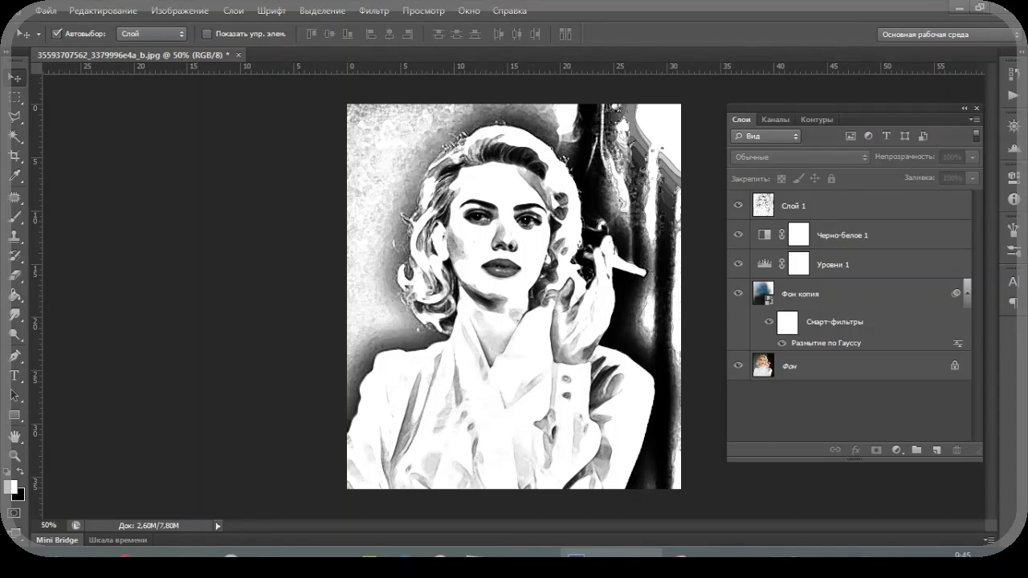
{"action": "left_click", "coordinate": [936, 452]}
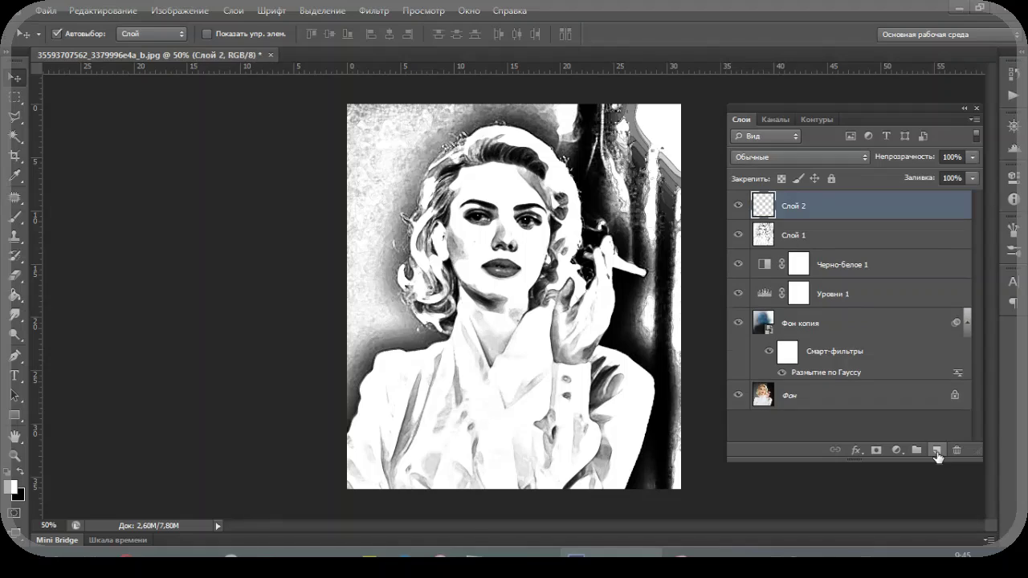
{"action": "left_click", "coordinate": [21, 475]}
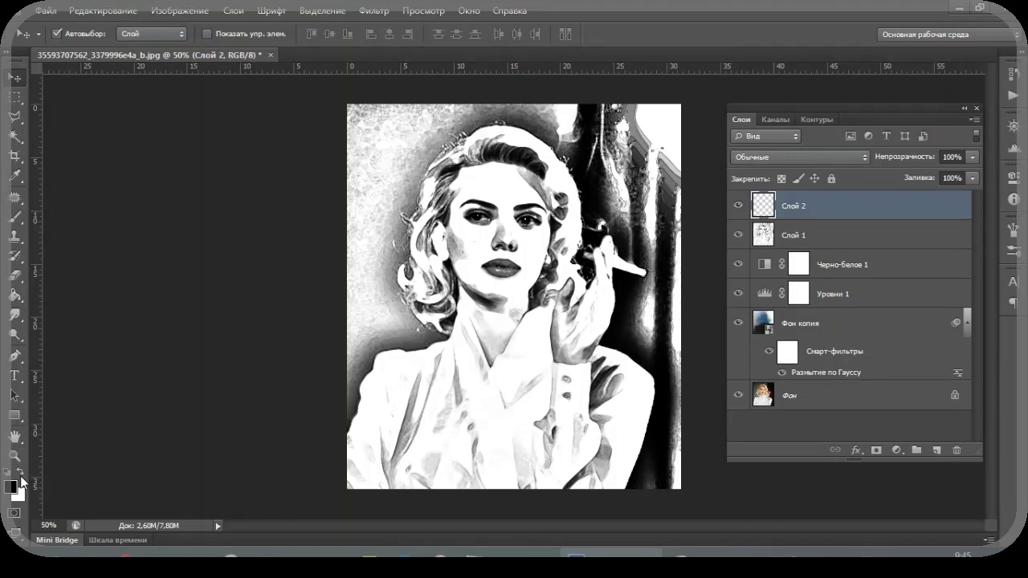
{"action": "left_click", "coordinate": [15, 296]}
{"action": "left_click", "coordinate": [393, 205]}
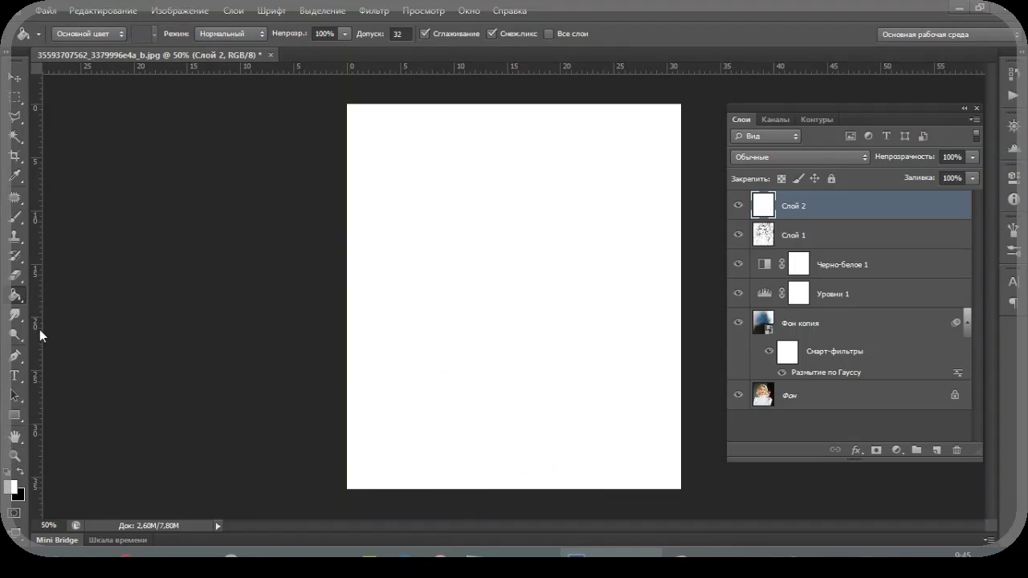
{"action": "left_click", "coordinate": [15, 77]}
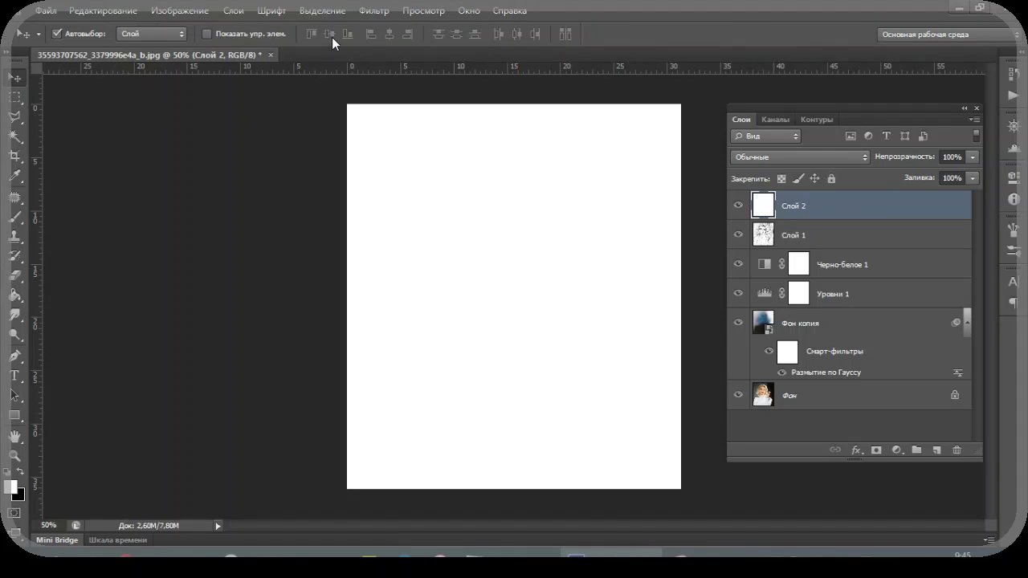
{"action": "left_click", "coordinate": [374, 10]}
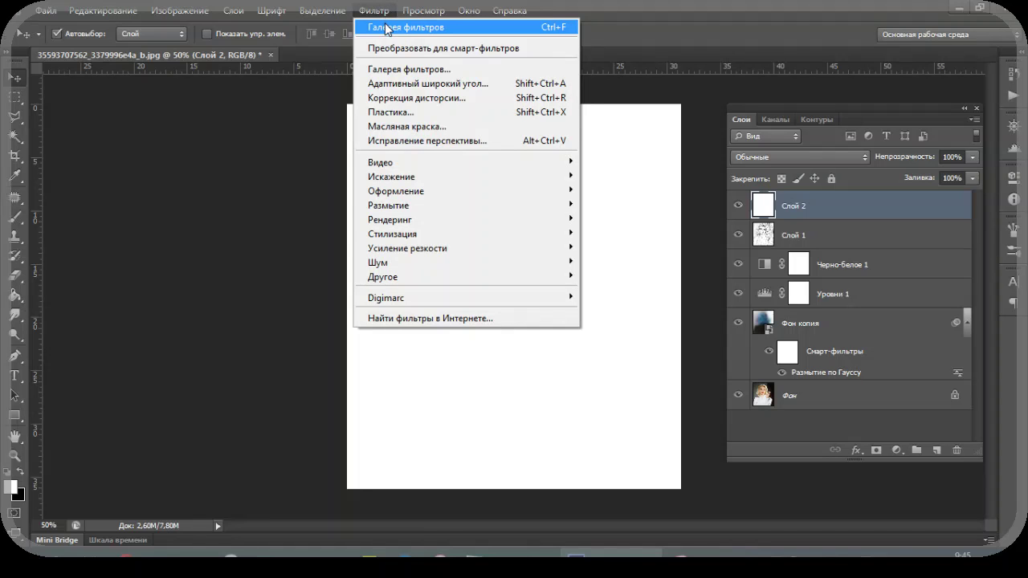
- Apply the Texturizer filter to Слой 2 with Известняк (Limestone) texture at about 86 scale
{"action": "left_click", "coordinate": [391, 70]}
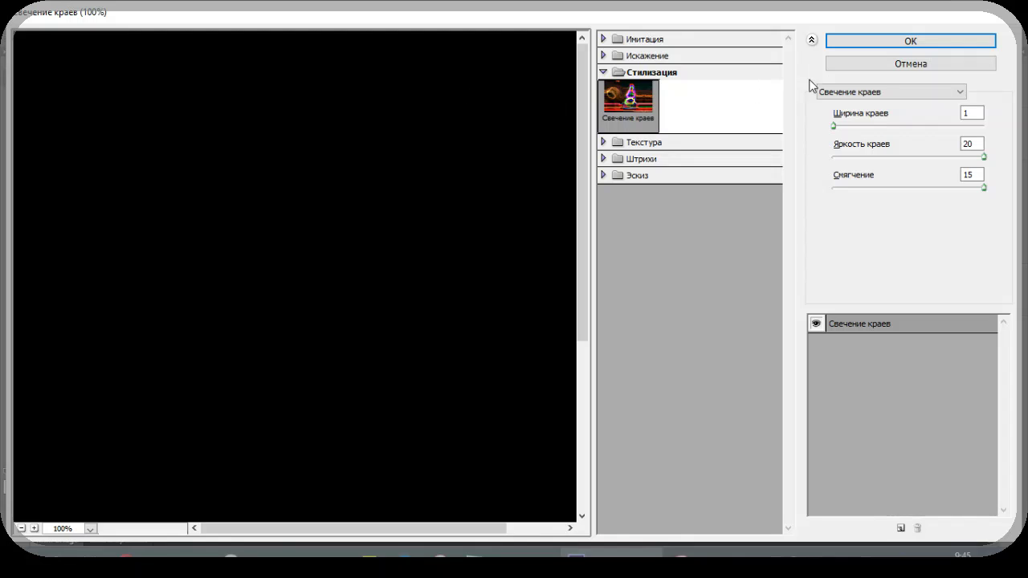
{"action": "left_click", "coordinate": [603, 142]}
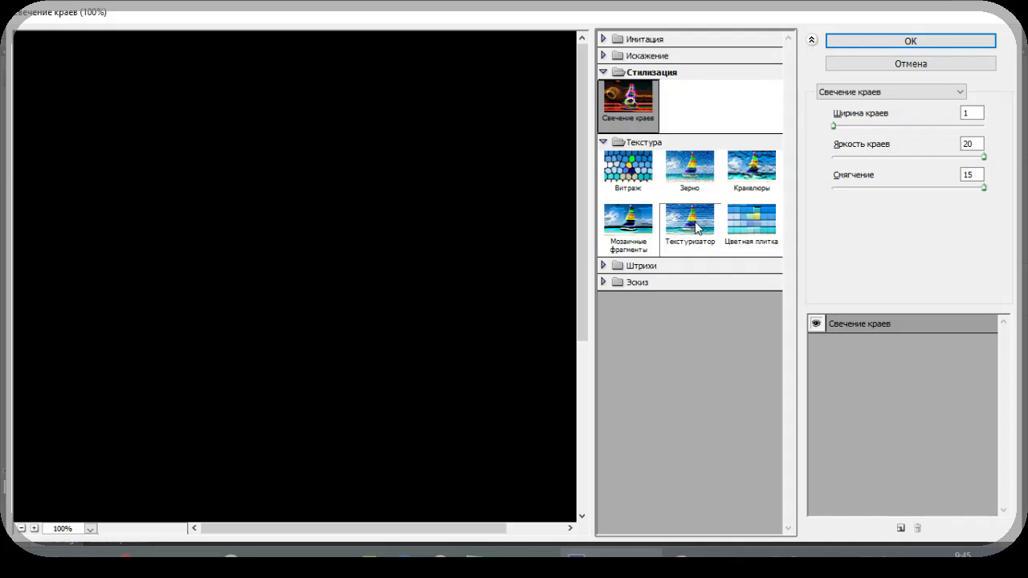
{"action": "left_click", "coordinate": [695, 227]}
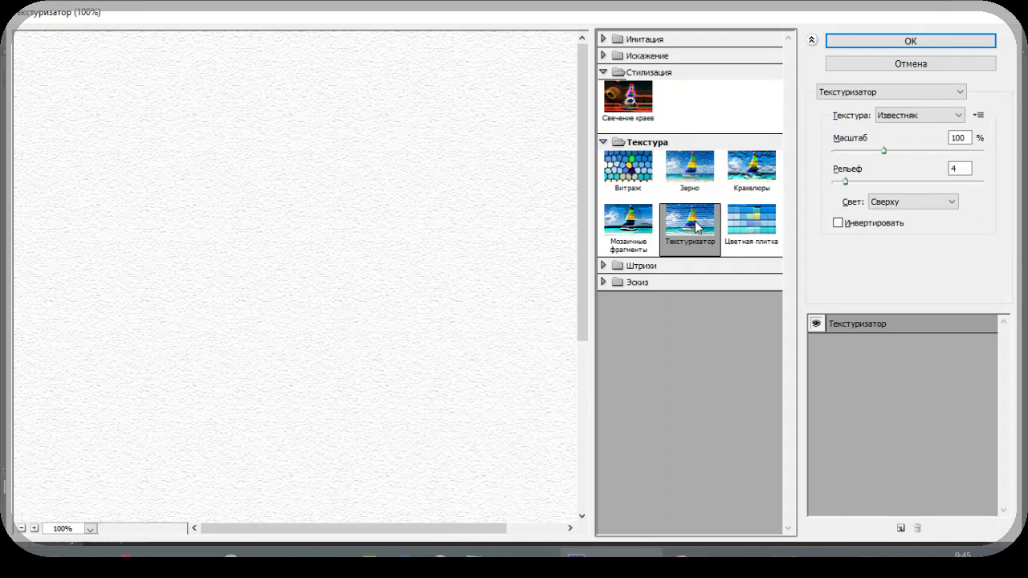
{"action": "left_click", "coordinate": [937, 114]}
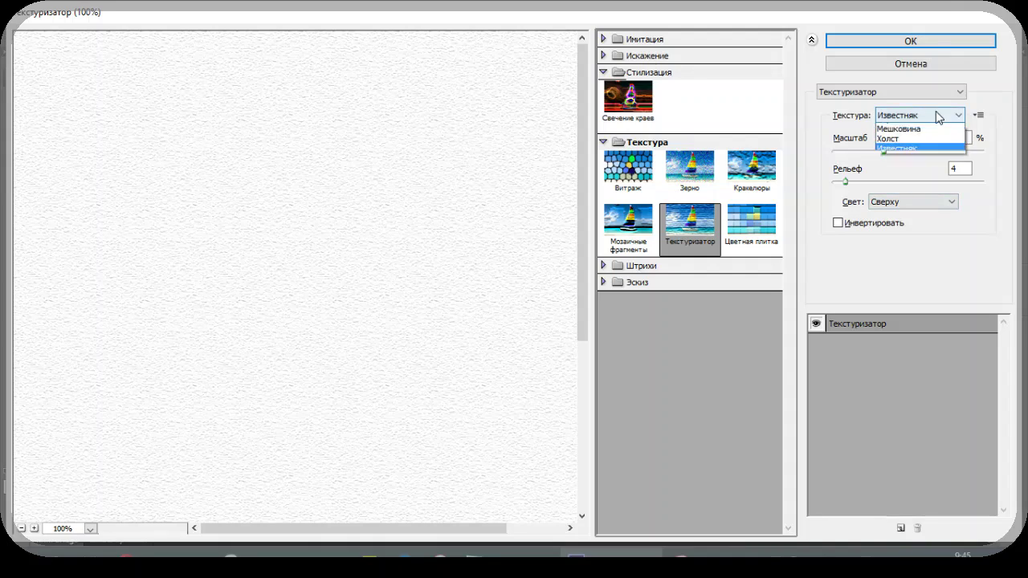
{"action": "left_click", "coordinate": [886, 159]}
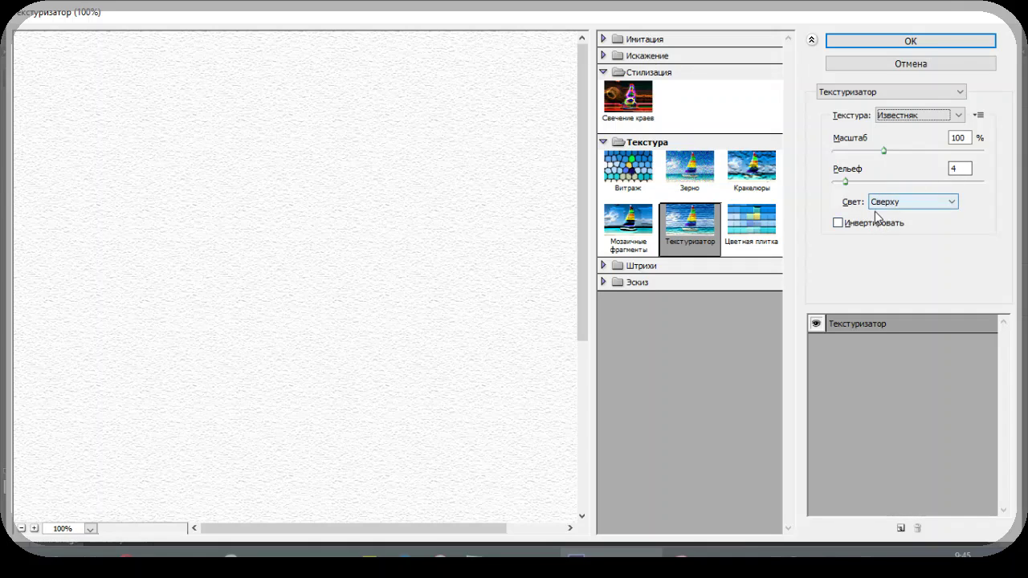
{"action": "left_click", "coordinate": [955, 168]}
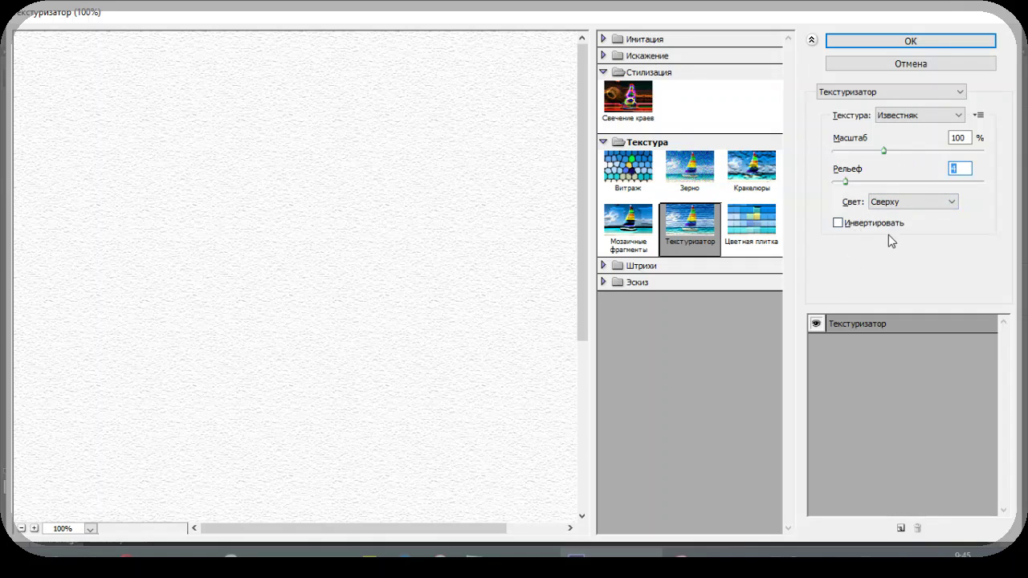
{"action": "mouse_move", "coordinate": [884, 151]}
{"action": "left_mouse_down"}
{"action": "mouse_move", "coordinate": [870, 151]}
{"action": "mouse_move", "coordinate": [883, 151]}
{"action": "left_mouse_up"}
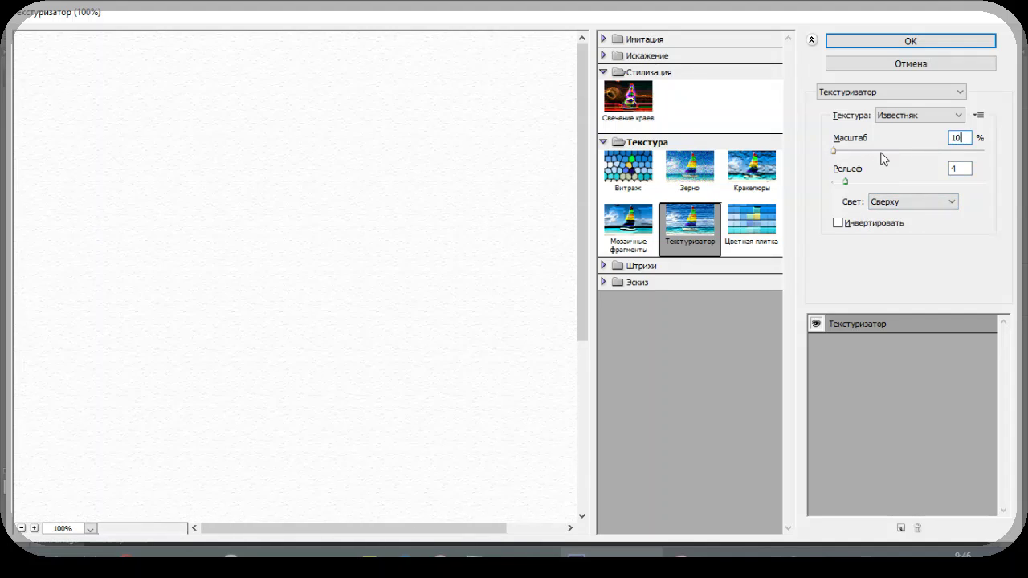
{"action": "left_click", "coordinate": [898, 43]}
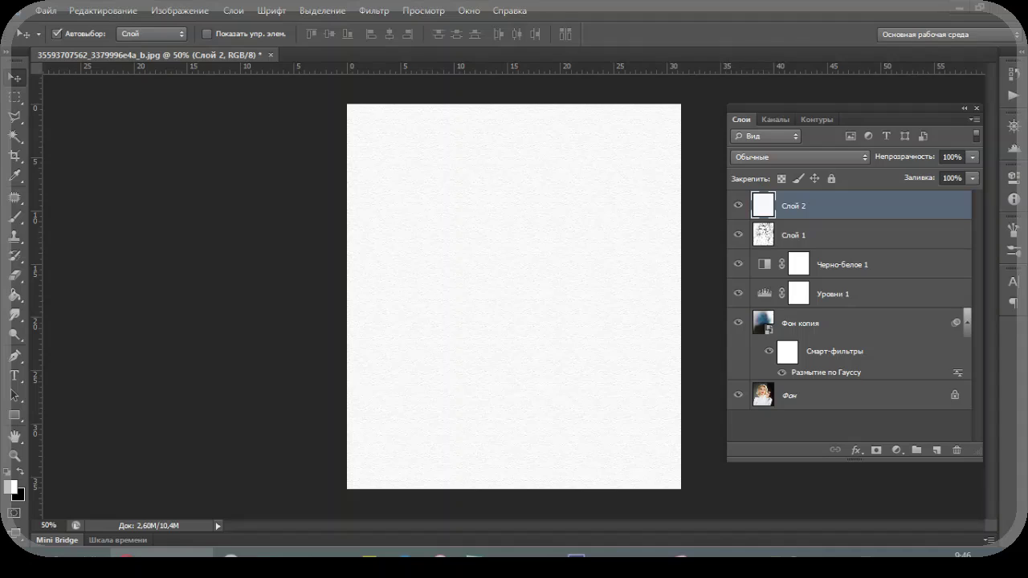
- Set Слой 2 to Multiply blending with 50% opacity
{"action": "left_click", "coordinate": [795, 157]}
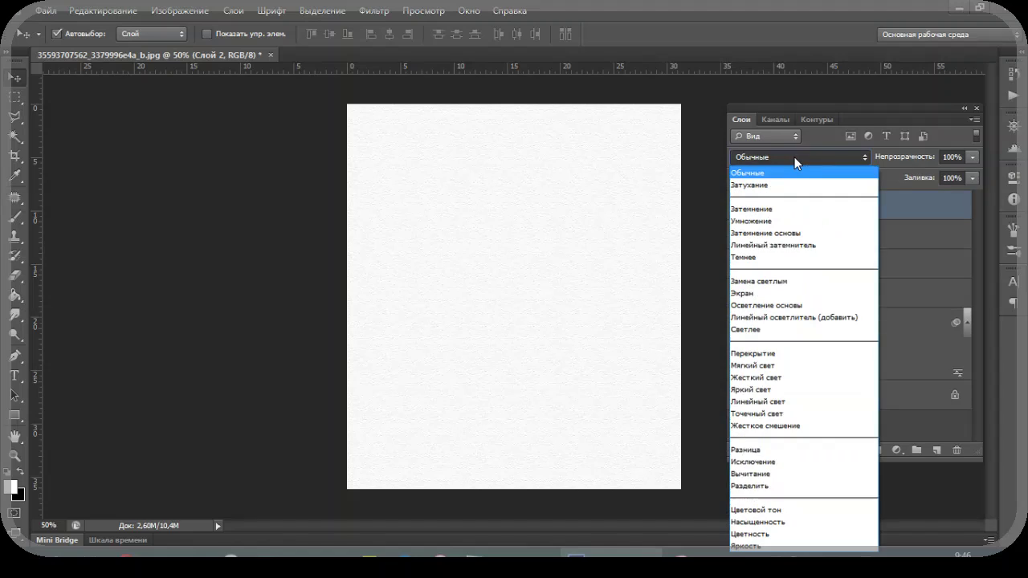
{"action": "left_click", "coordinate": [758, 219]}
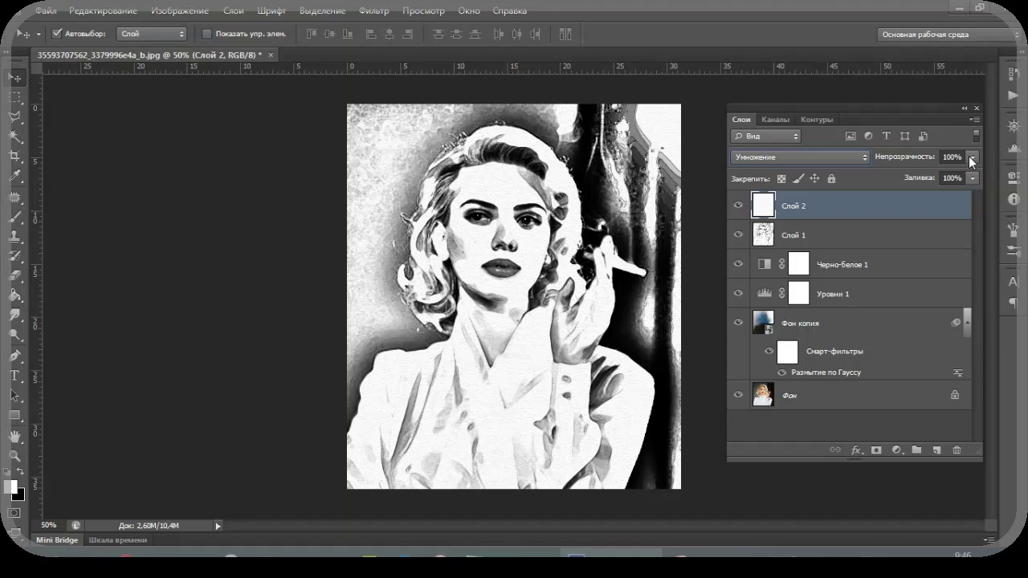
{"action": "left_click", "coordinate": [894, 158]}
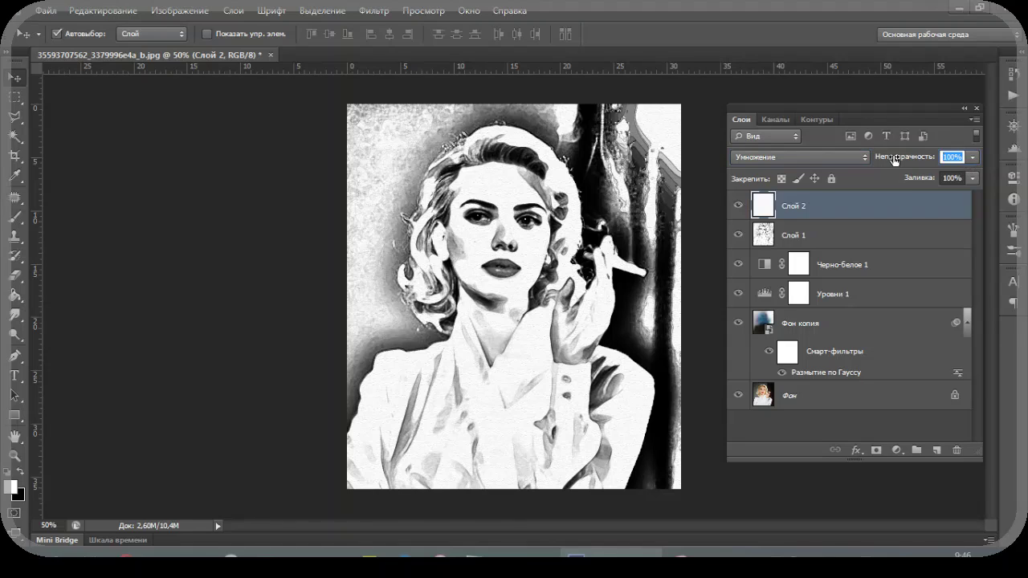
{"action": "type", "text": "50"}
{"action": "key", "text": "Return"}
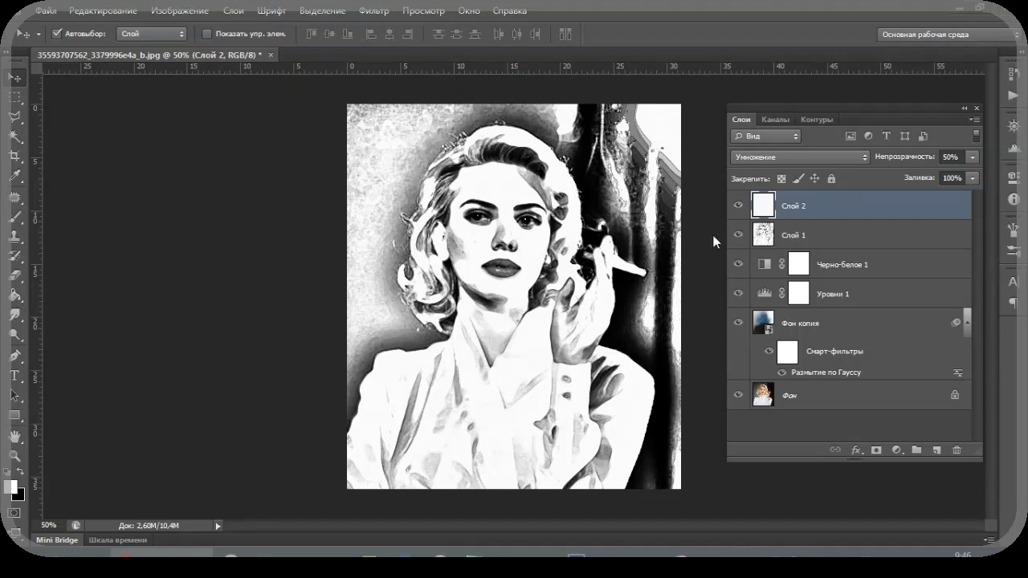
- Open the Black & White adjustment from the Image menu, then cancel it
{"action": "left_click", "coordinate": [176, 12]}
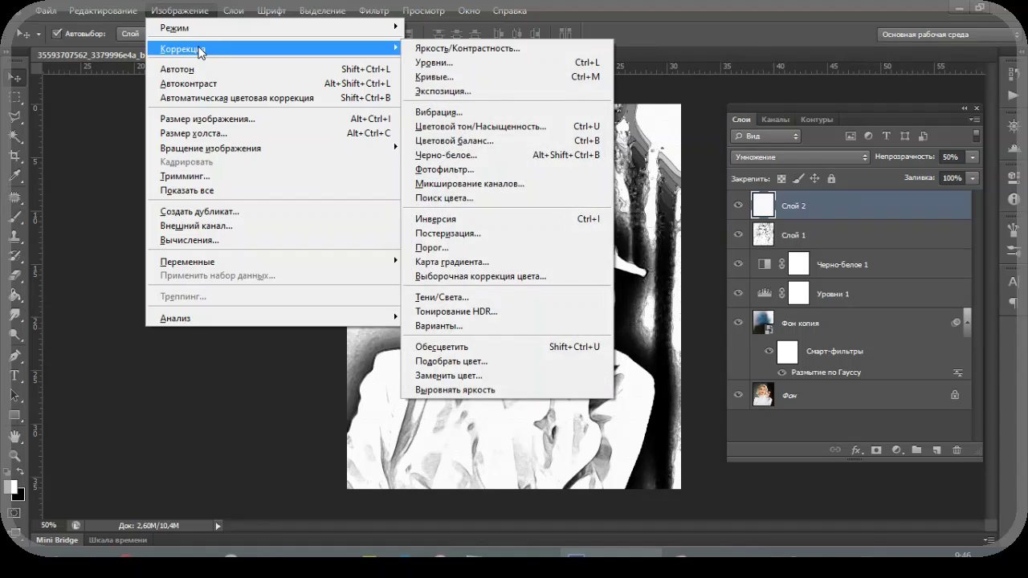
{"action": "mouse_move", "coordinate": [183, 49]}
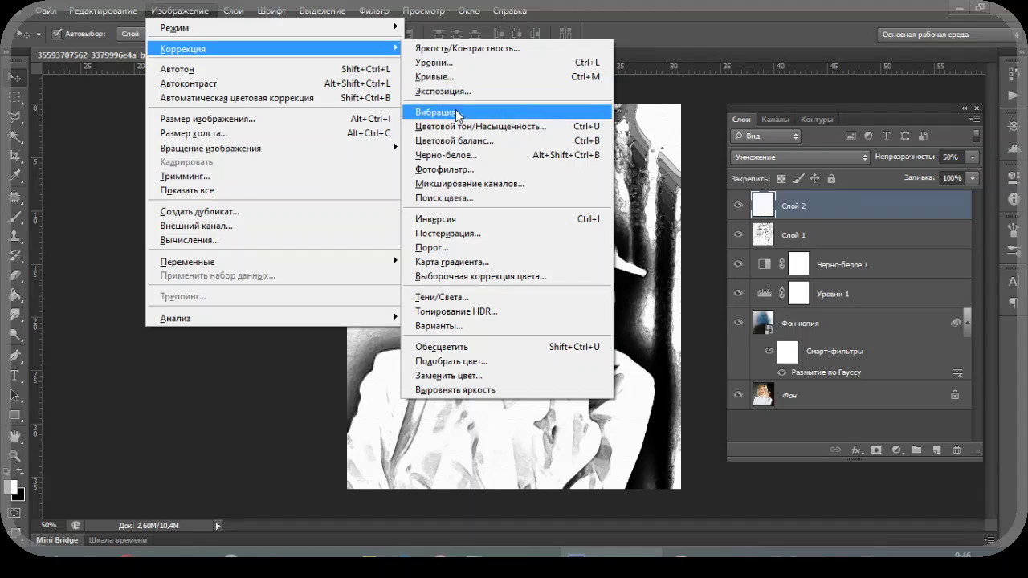
{"action": "left_click", "coordinate": [468, 155]}
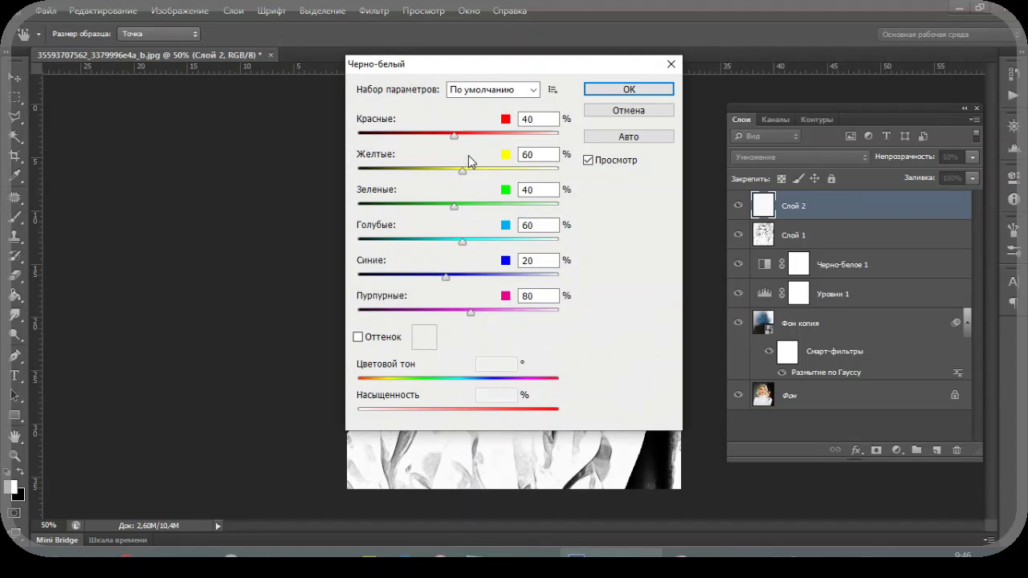
{"action": "left_click", "coordinate": [628, 111]}
- Convert to Grayscale, rasterizing smart objects, removing the adjustment layer and discarding colour
{"action": "left_click", "coordinate": [182, 12]}
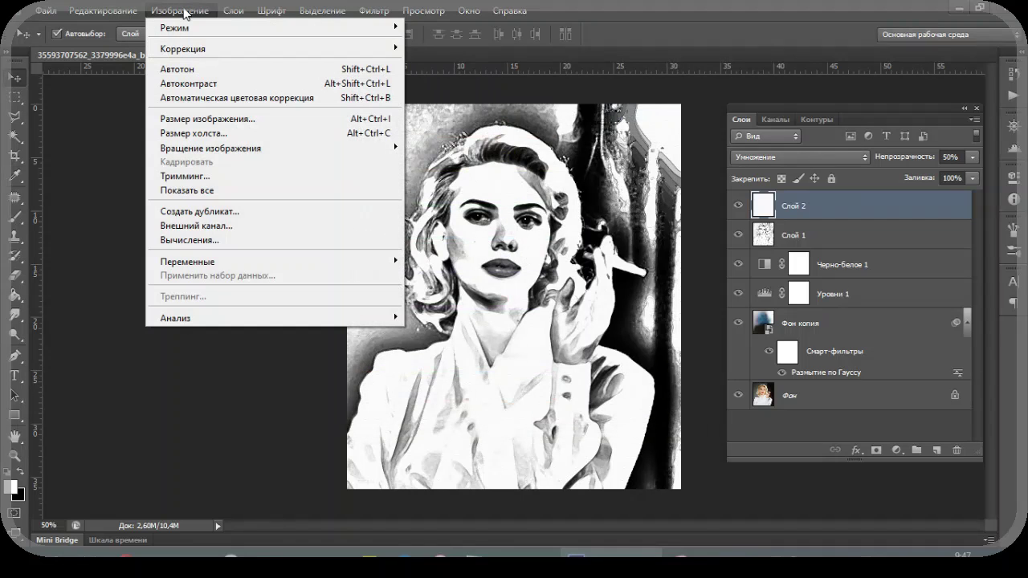
{"action": "mouse_move", "coordinate": [193, 27]}
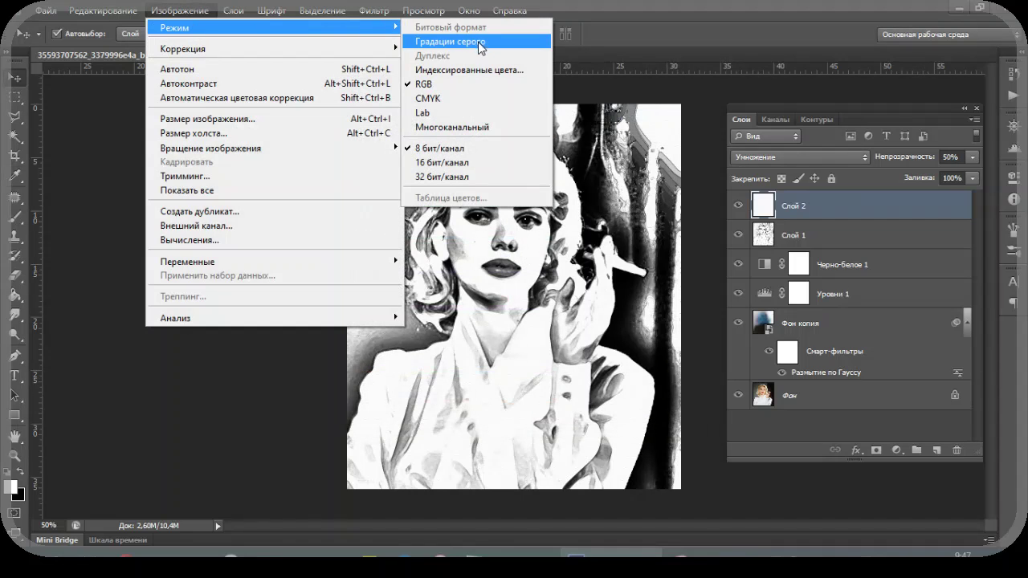
{"action": "left_click", "coordinate": [479, 42]}
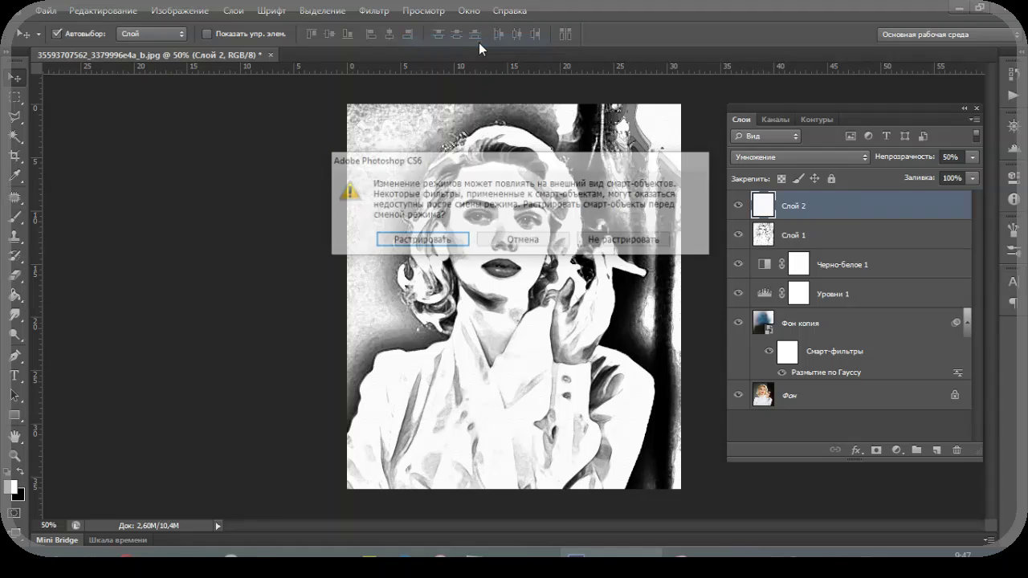
{"action": "left_click", "coordinate": [452, 239]}
{"action": "left_click", "coordinate": [452, 223]}
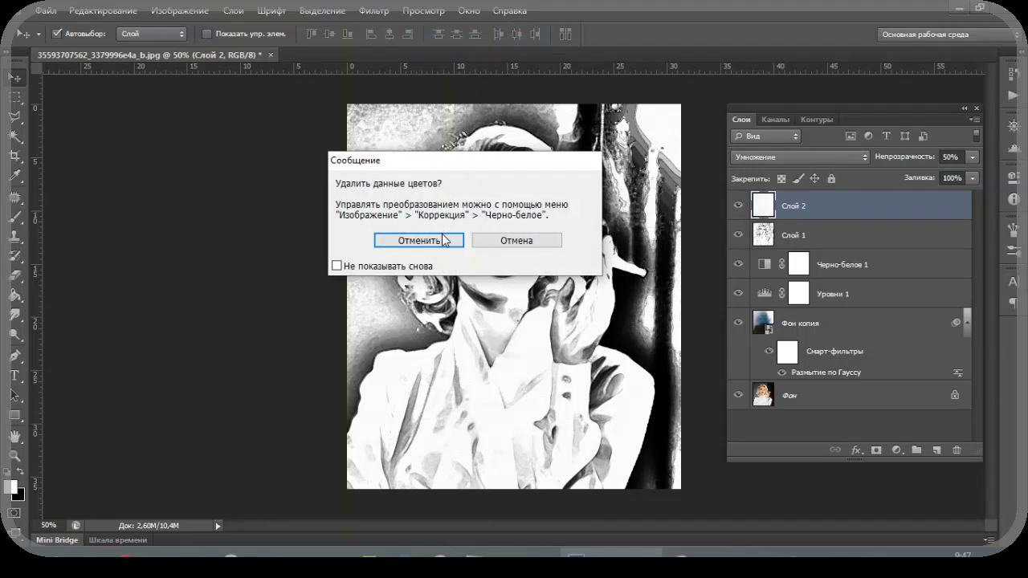
{"action": "left_click", "coordinate": [442, 240]}
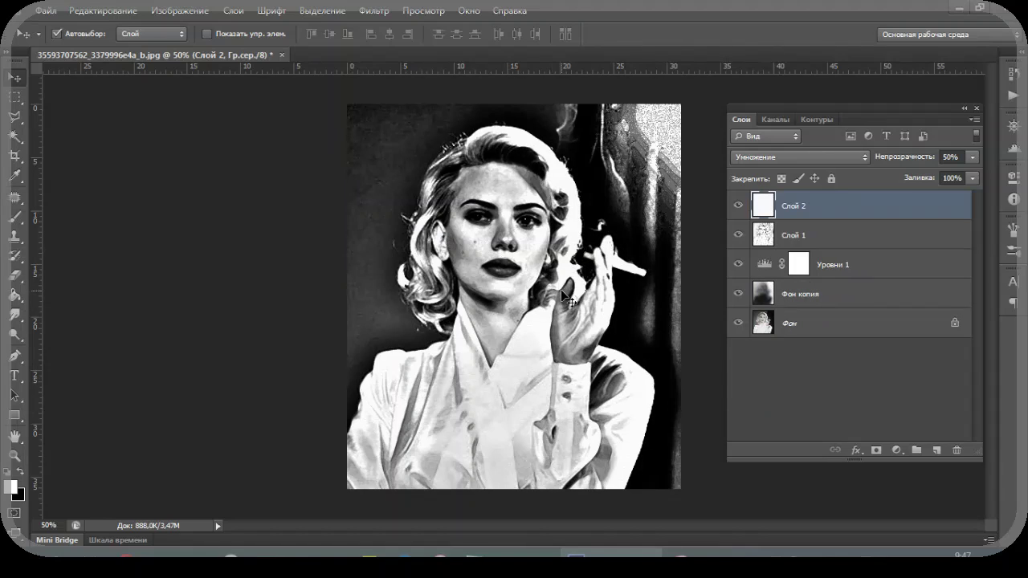